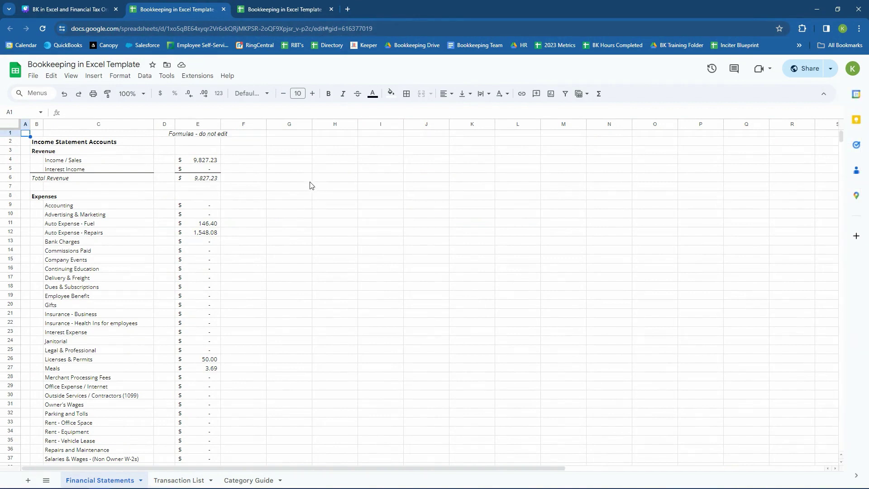
Step: Preview the File menu's Make a copy and Download options without using either
click(32, 76)
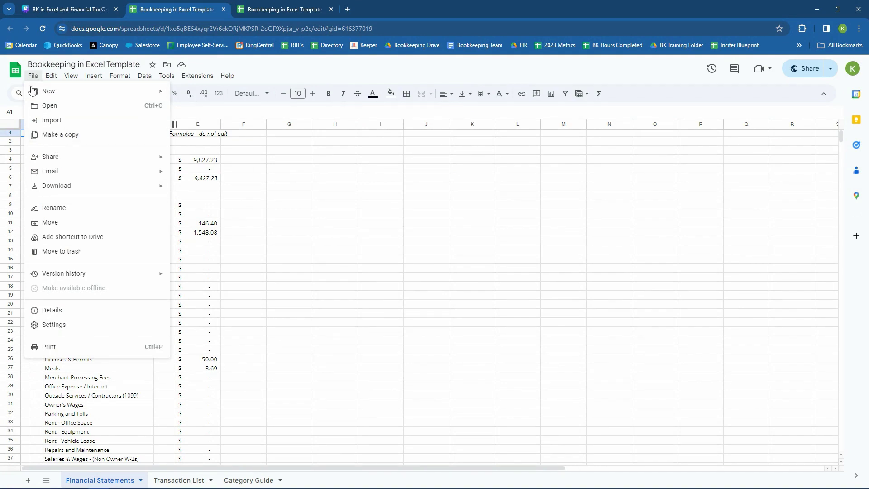
click(49, 135)
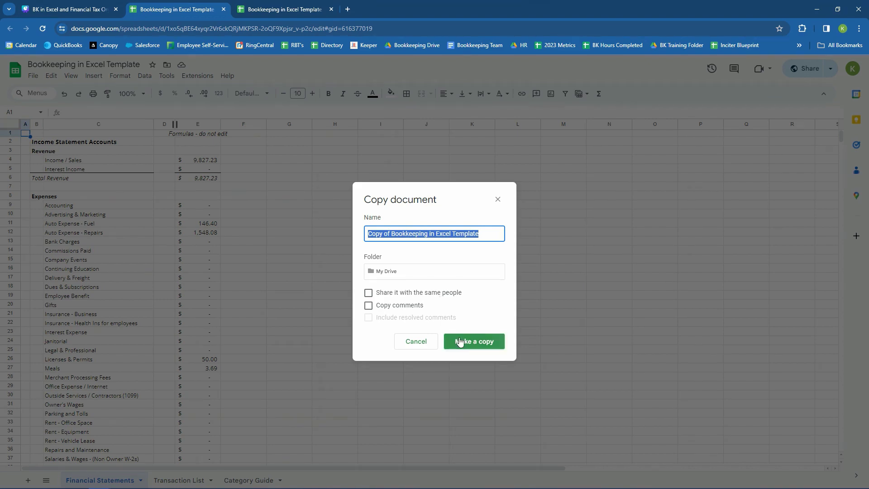
click(416, 341)
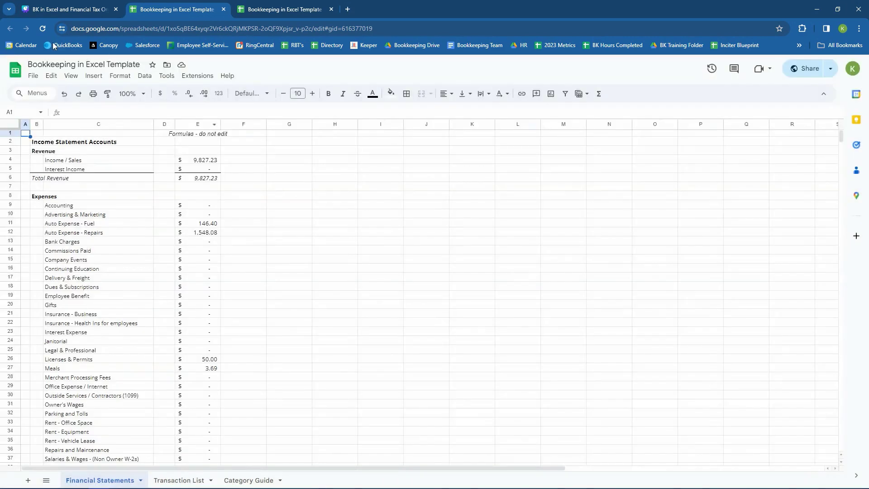
click(49, 75)
click(33, 75)
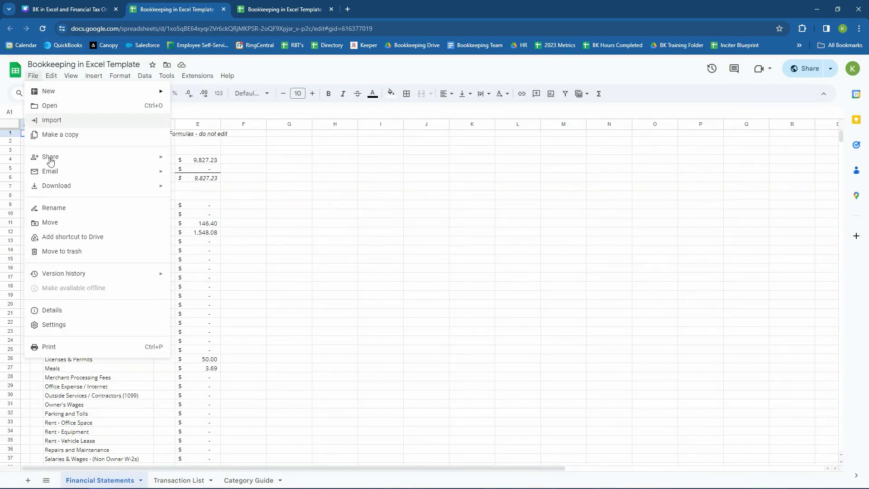
mouse_move(45, 185)
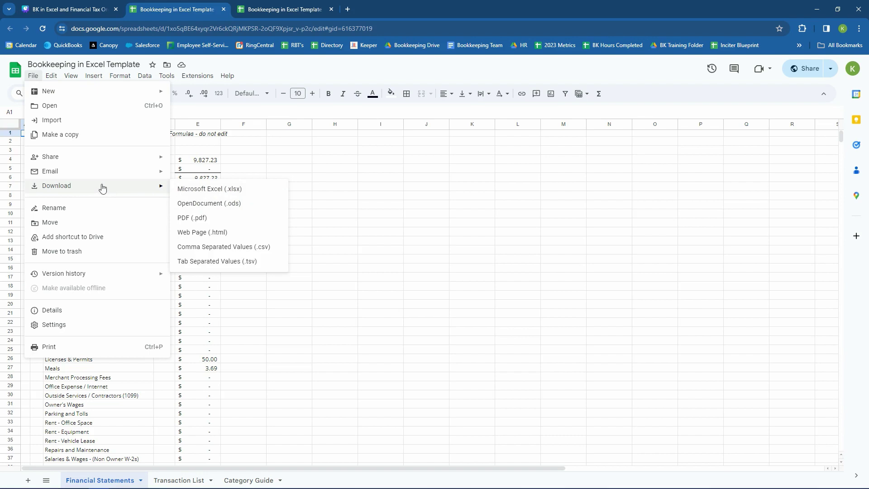
click(352, 180)
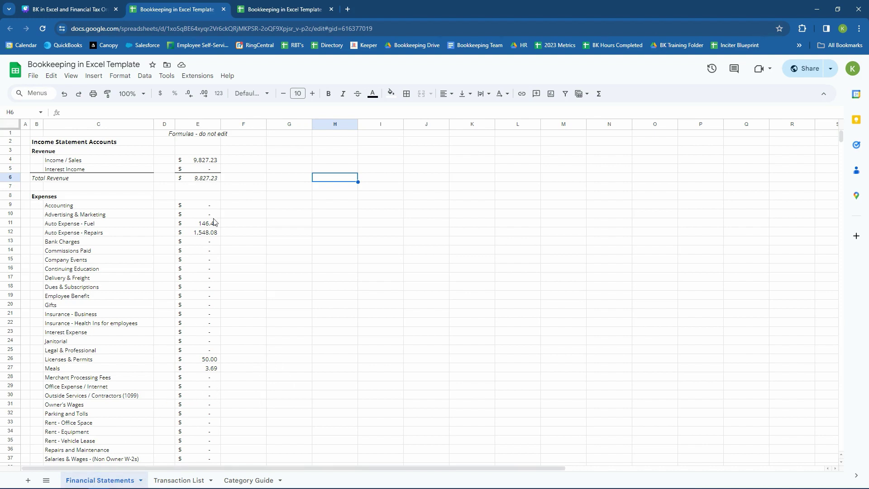
Step: Select the Financial Statements account category list down to Legal & Professional
scroll(243, 202, down, 5)
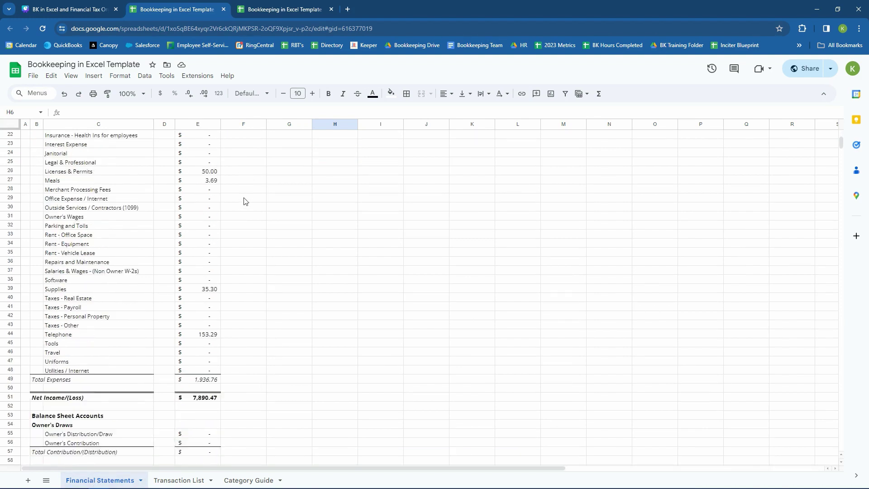
scroll(243, 201, up, 5)
drag(85, 161, 83, 350)
click(83, 349)
scroll(75, 301, down, 6)
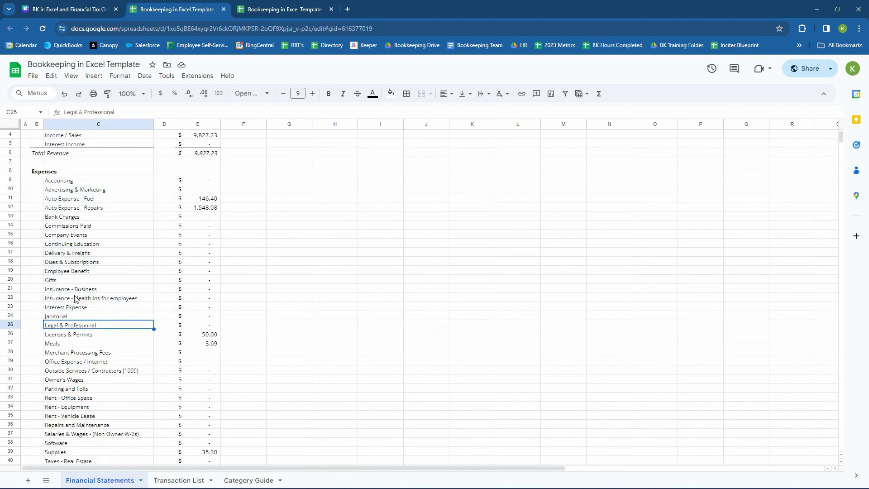
scroll(114, 319, up, 6)
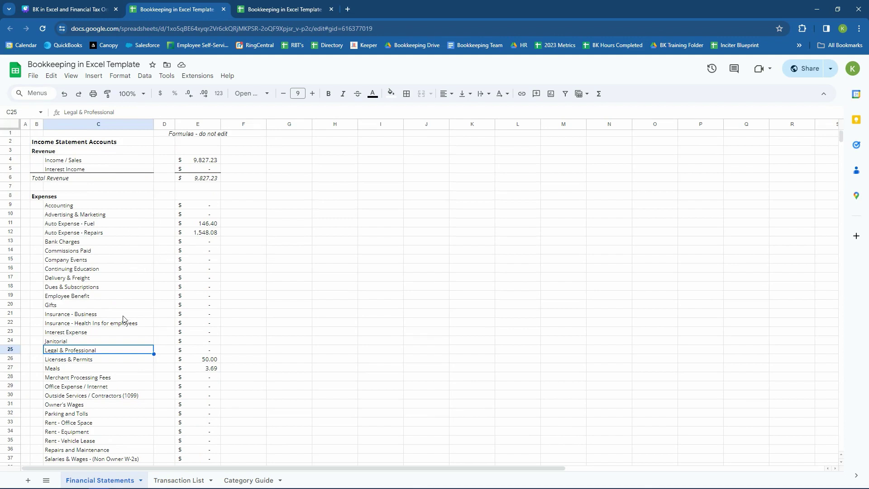
Step: Inspect the Total Revenue, Total Expenses and Net Income/(Loss) formulas
click(196, 182)
scroll(213, 362, down, 5)
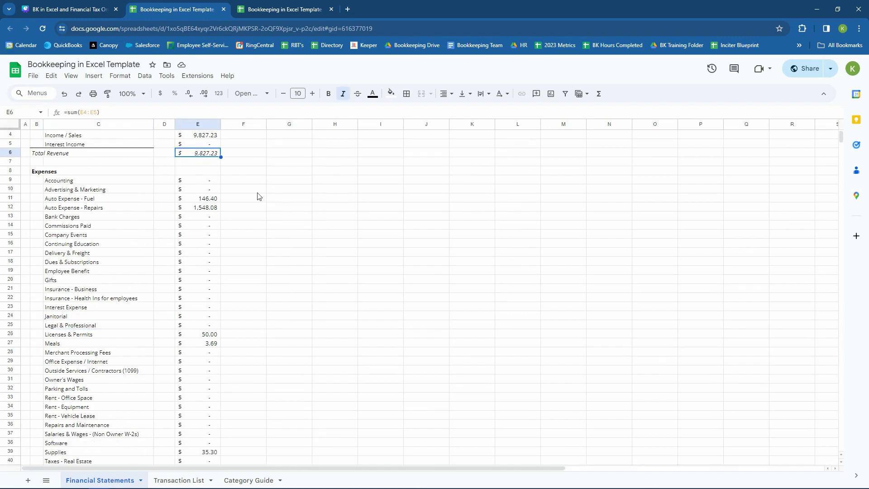
click(208, 382)
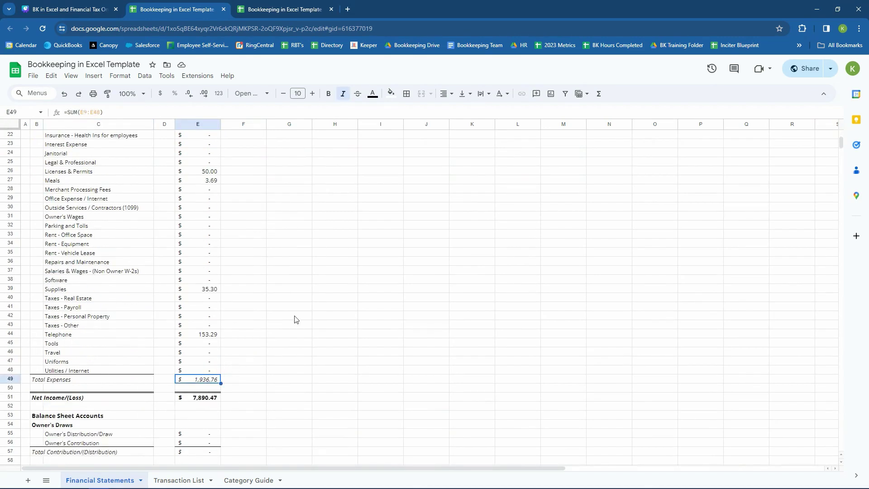
scroll(296, 319, down, 1)
click(220, 371)
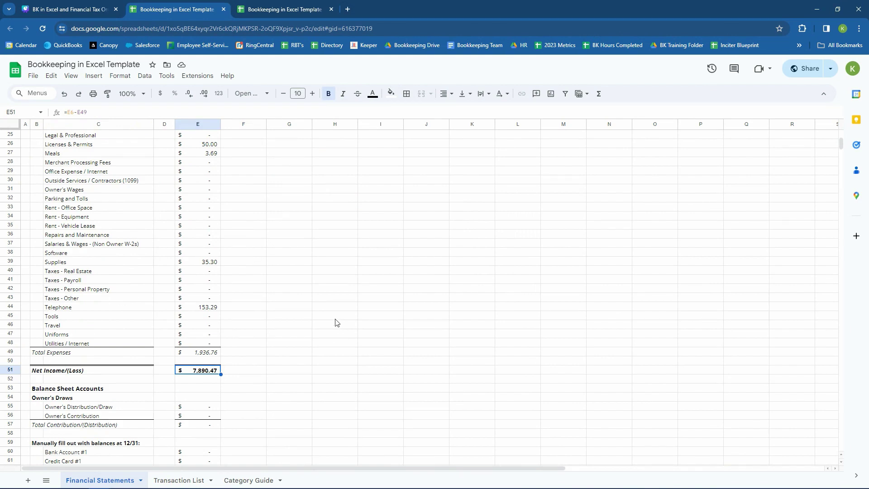
Step: Inspect the lookup formulas for Income / Sales, Accounting and Bank Charges
scroll(332, 324, up, 6)
click(203, 161)
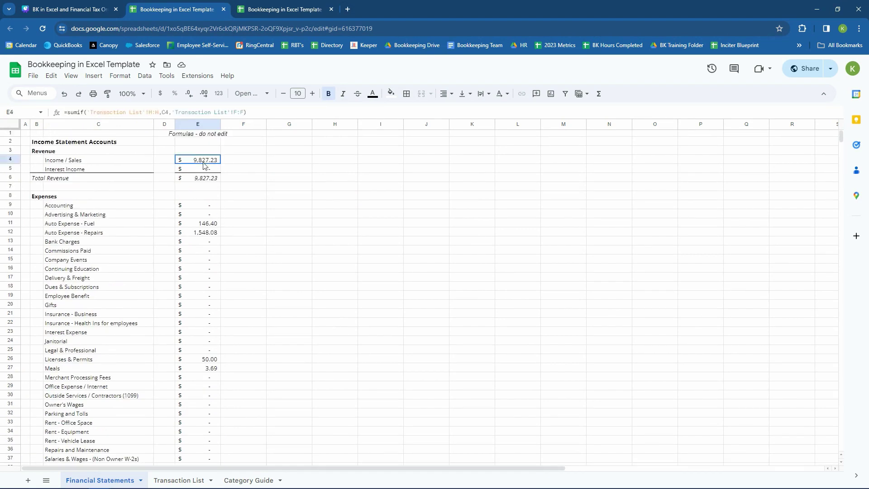
click(200, 214)
click(198, 242)
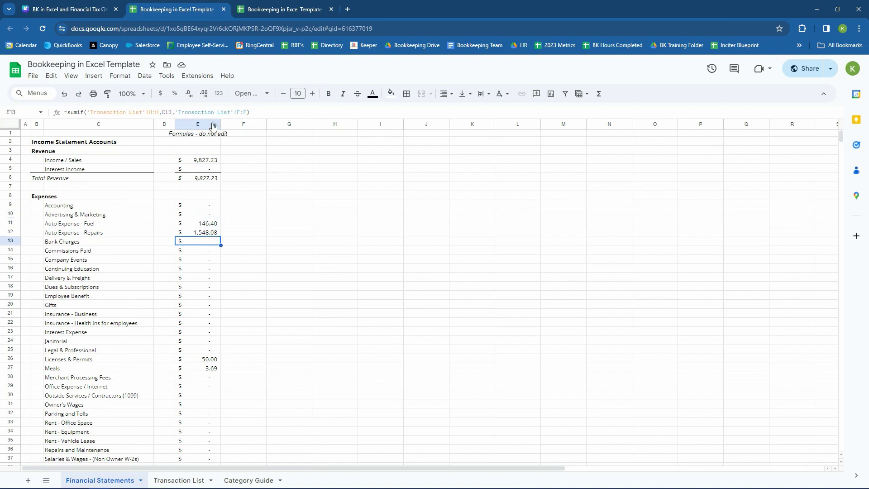
Step: On Transaction List, select the Real Amount values and the Supplies category entry
click(170, 480)
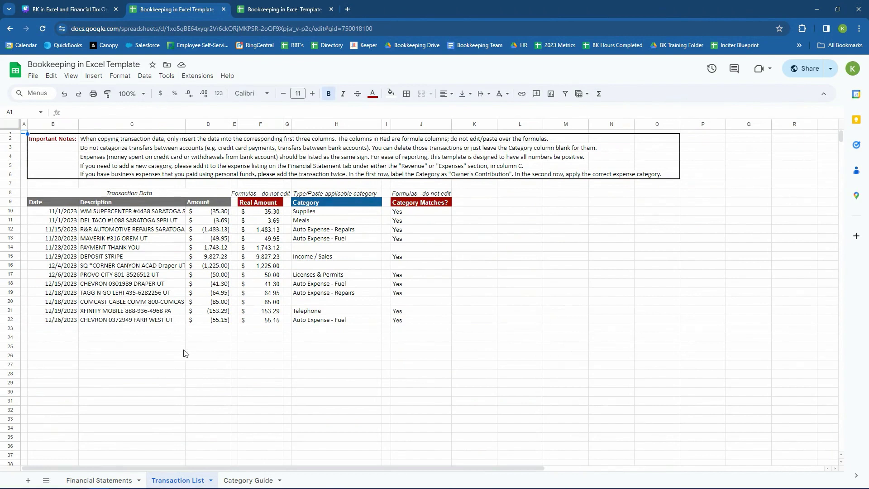
drag(255, 213, 262, 320)
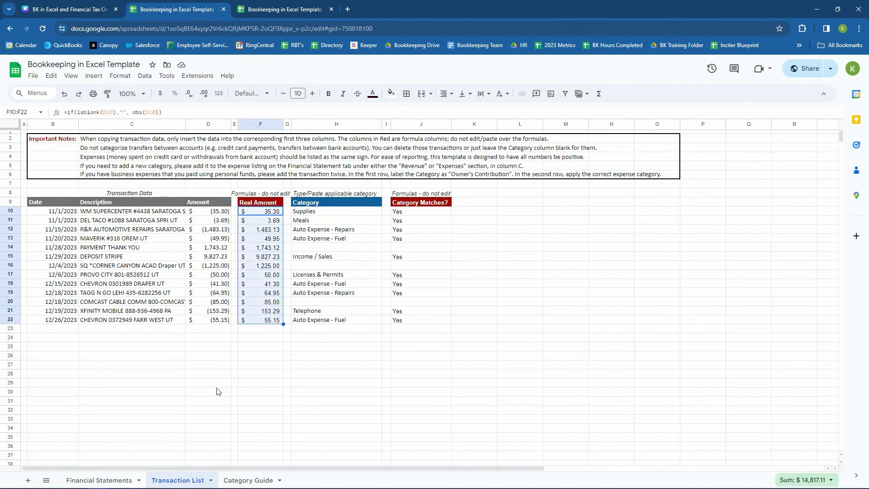
click(310, 213)
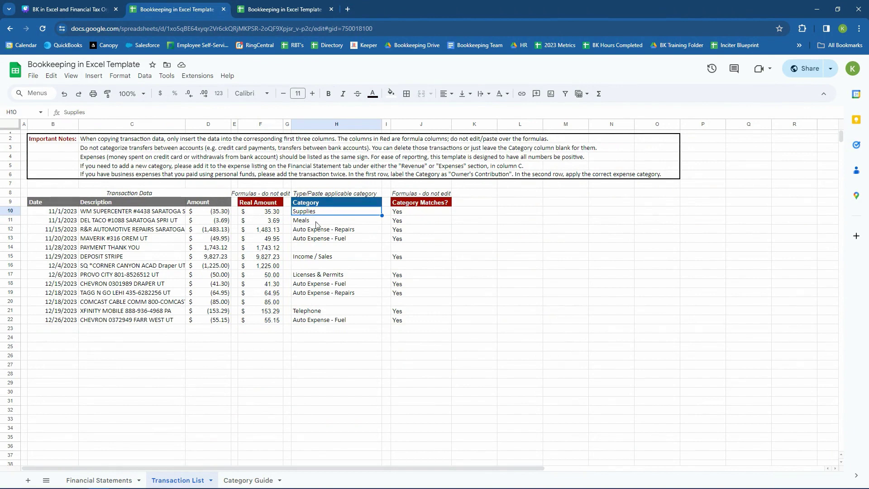
Step: Back on Financial Statements, check the 'Formulas - do not edit' note and the Income / Sales and Auto Expense - Fuel formulas
click(99, 479)
click(199, 160)
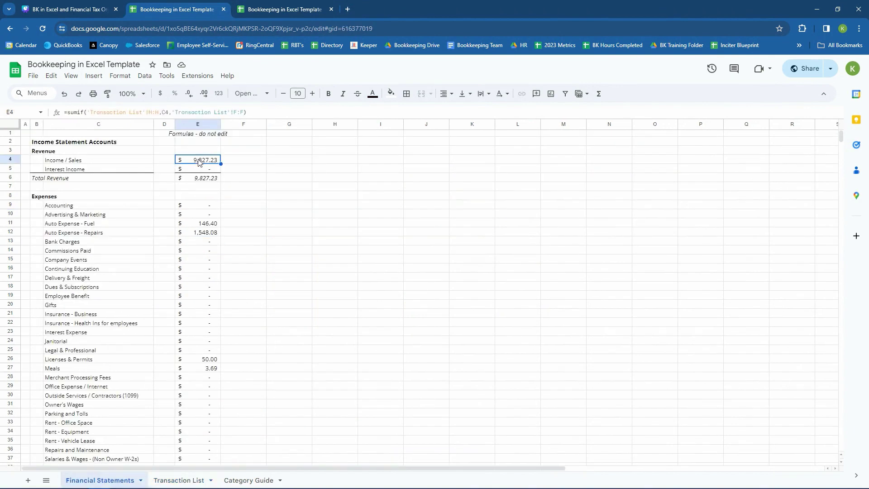
click(206, 138)
click(206, 135)
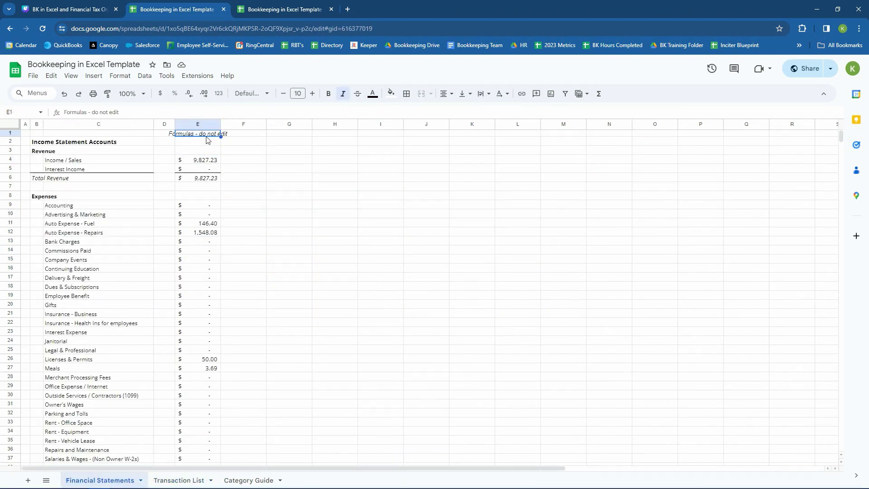
scroll(210, 213, down, 1)
scroll(204, 204, up, 1)
click(205, 161)
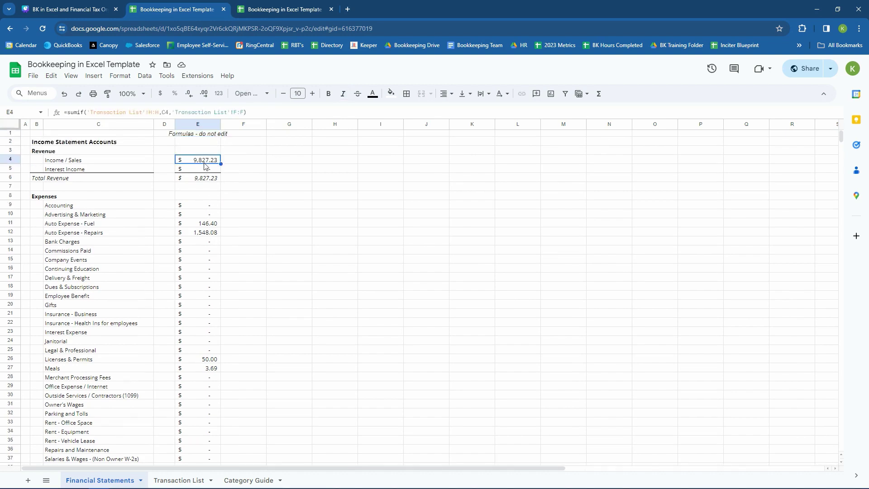
click(204, 224)
Step: Select the Revenue and Expenses headings on Financial Statements
scroll(204, 214, down, 1)
scroll(204, 215, down, 6)
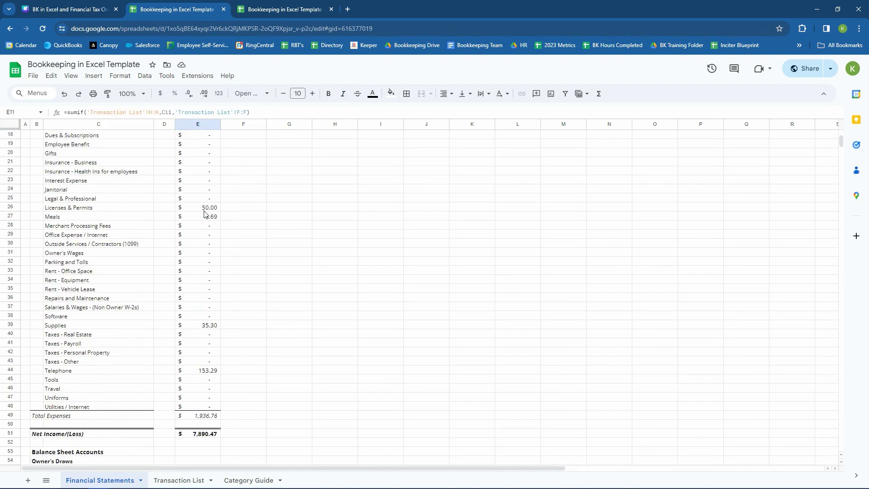
scroll(228, 355, down, 3)
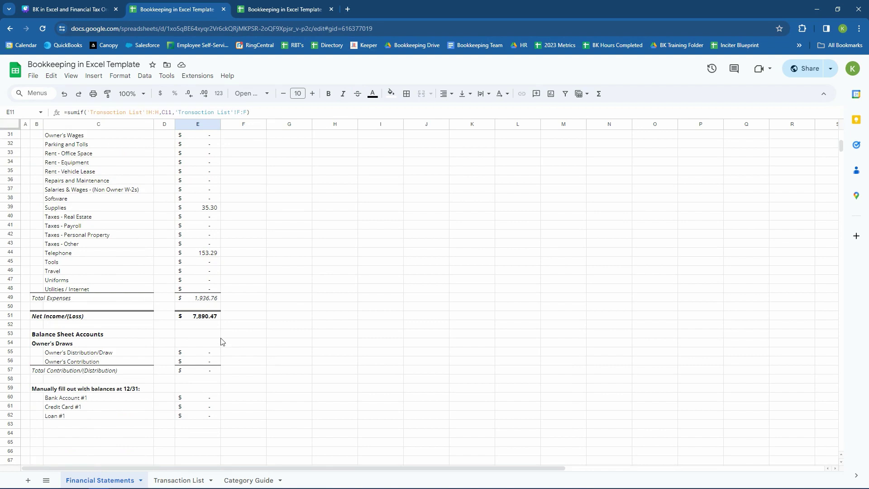
scroll(221, 337, up, 9)
scroll(50, 299, up, 1)
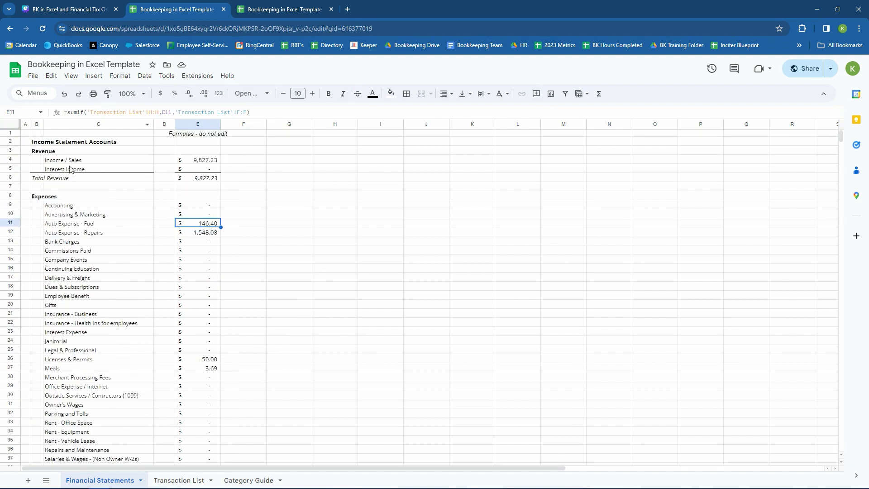
click(50, 152)
click(43, 197)
Step: Select the Owner's Draws heading and its Owner's Contribution and Owner's Distribution/Draw labels
scroll(92, 303, down, 5)
scroll(92, 303, down, 4)
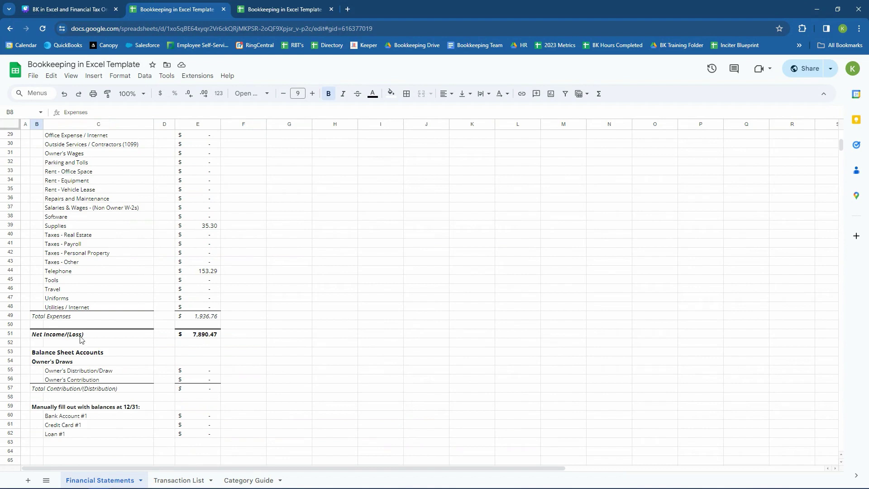
scroll(84, 339, down, 3)
click(38, 298)
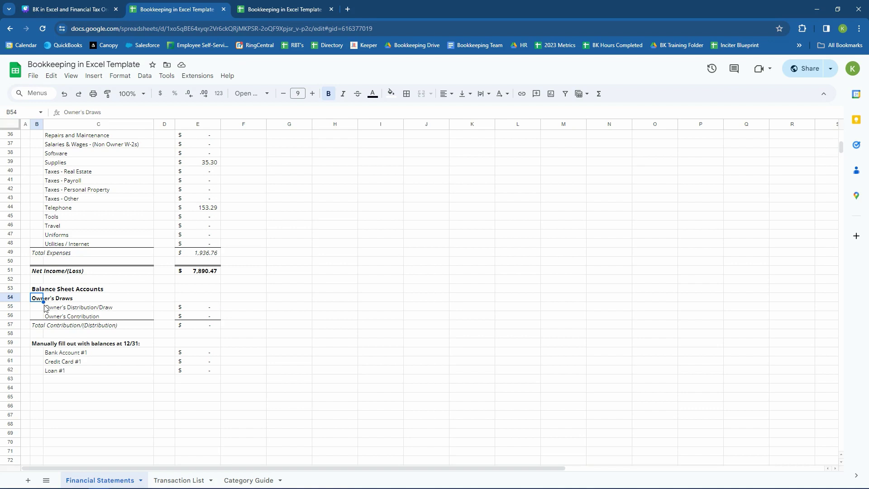
drag(47, 309, 49, 318)
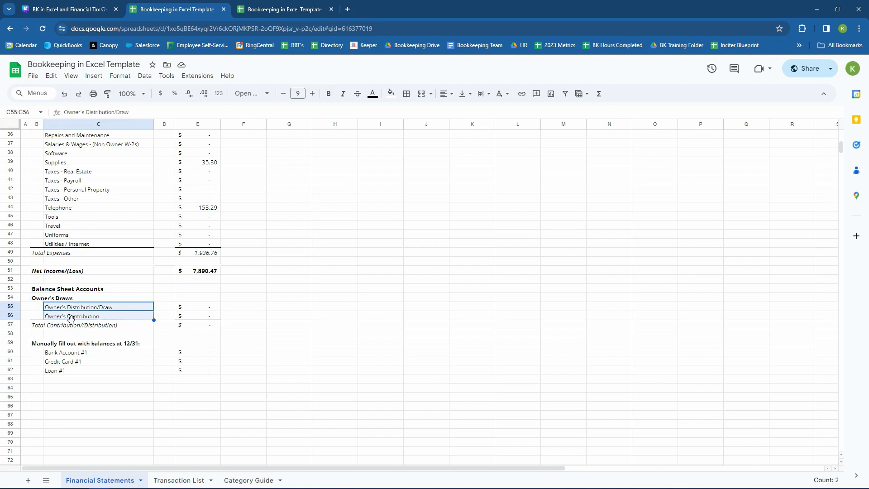
click(67, 315)
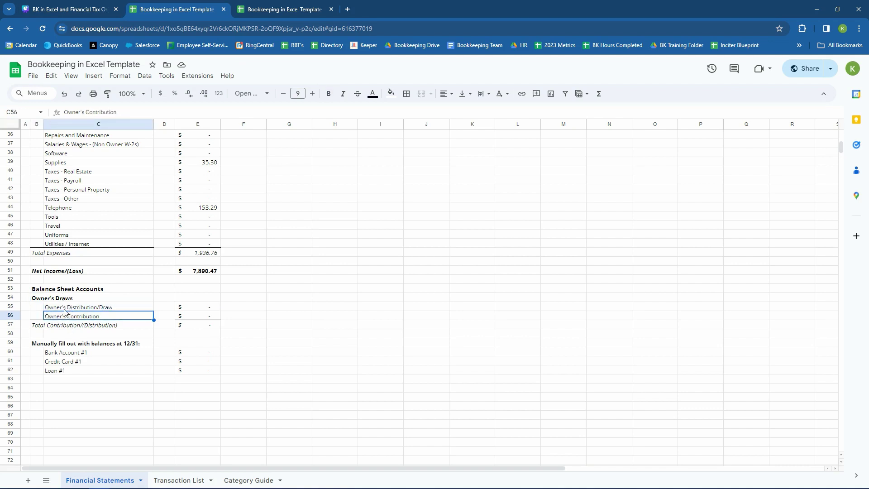
drag(67, 314, 62, 309)
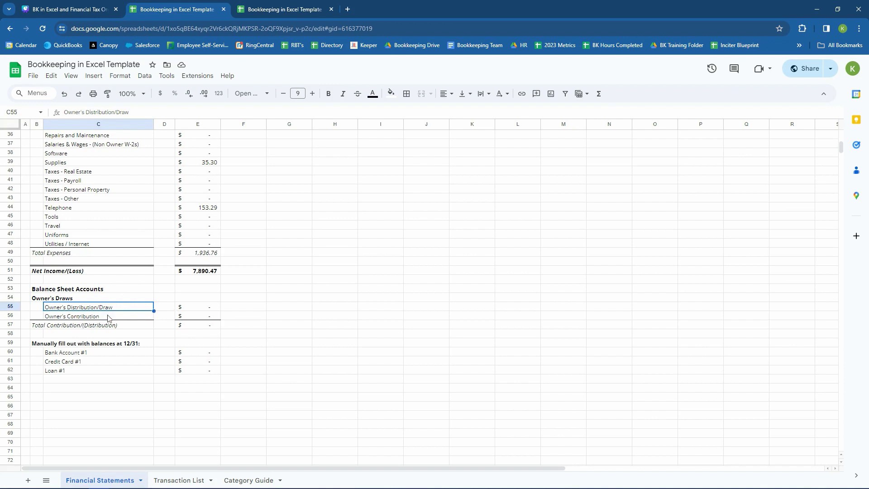
click(73, 304)
Step: Inspect the Owner's Distribution/Draw and Total Contribution/(Distribution) formulas, then the manual 12/31 balances section
click(202, 308)
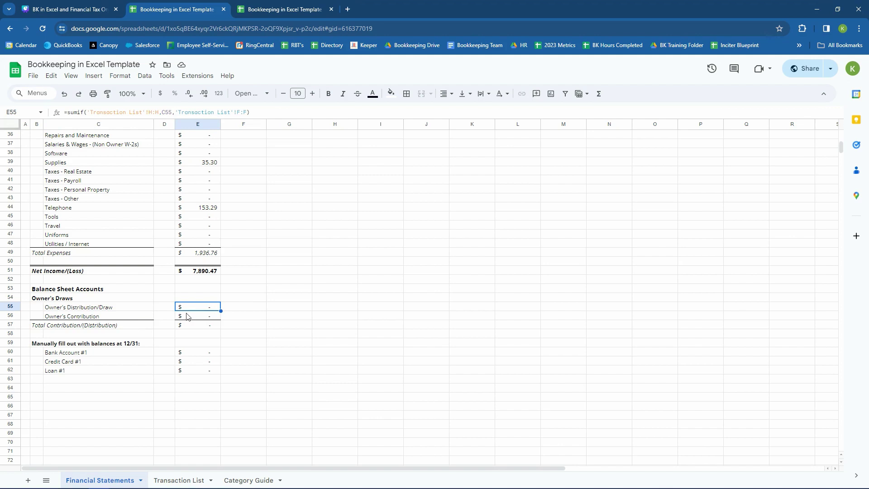
click(194, 328)
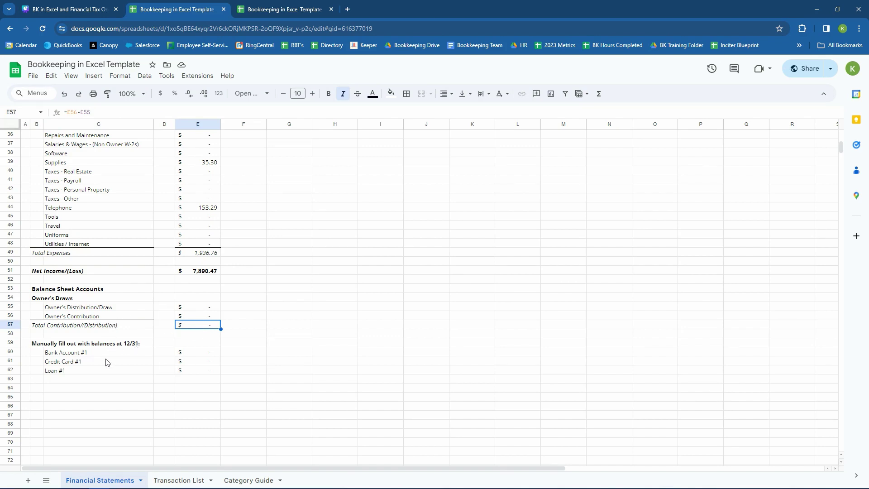
click(71, 342)
click(42, 344)
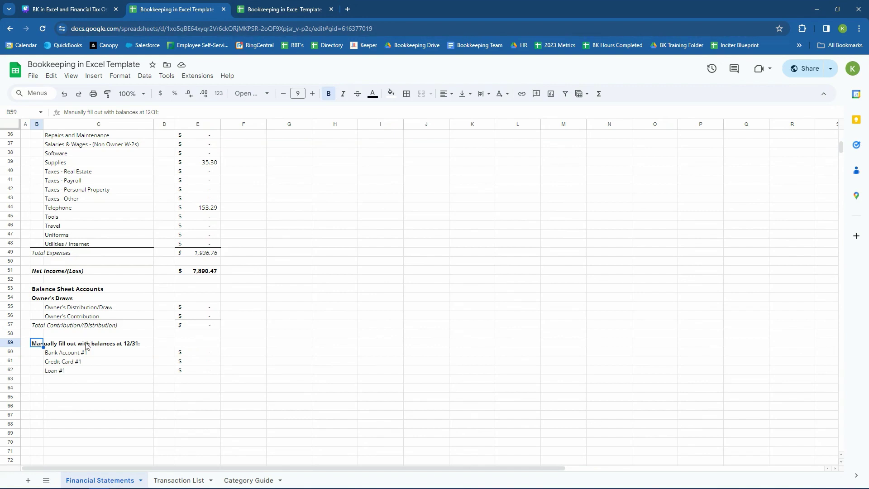
click(52, 353)
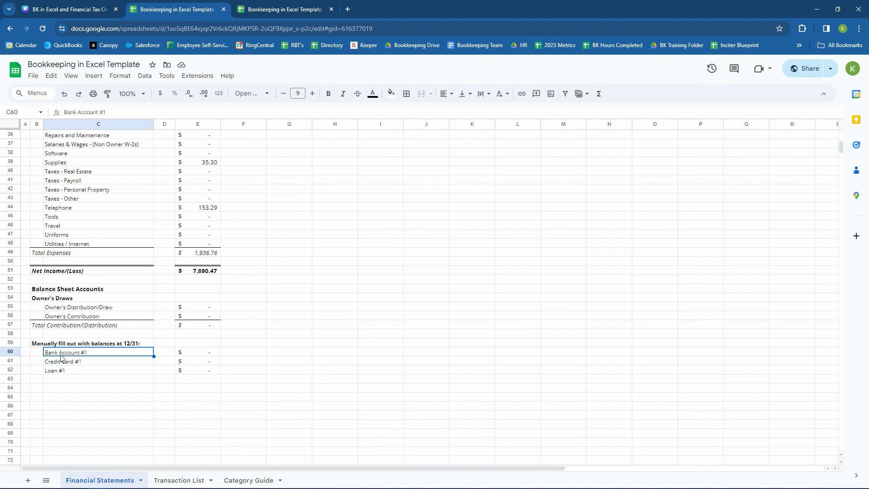
Step: Select the Income Statement Accounts heading and the income statement block through Net Income
scroll(69, 288, up, 2)
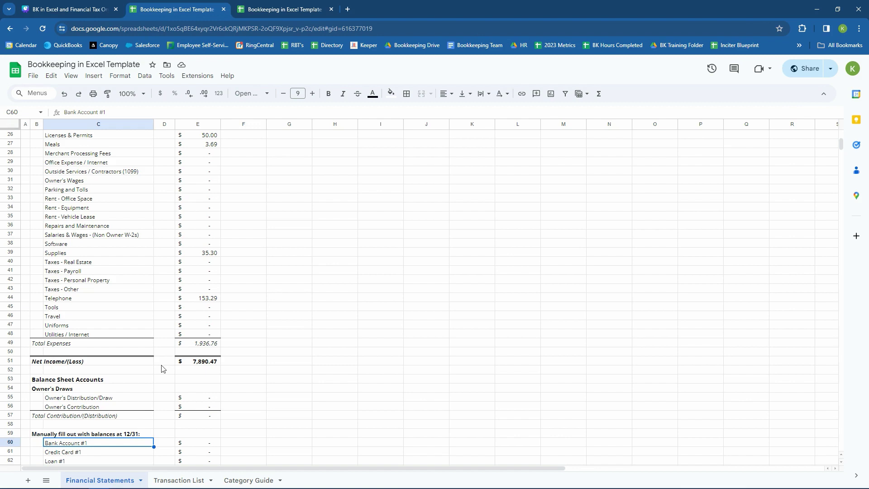
scroll(163, 368, down, 2)
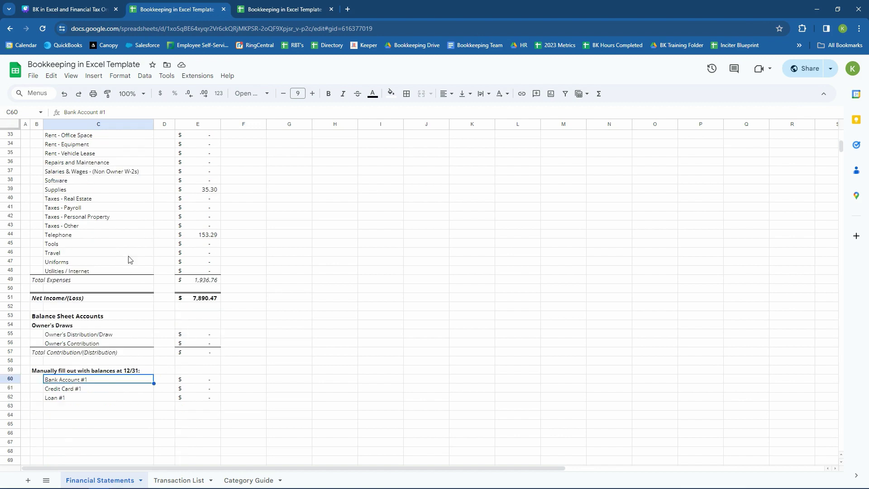
scroll(130, 258, up, 10)
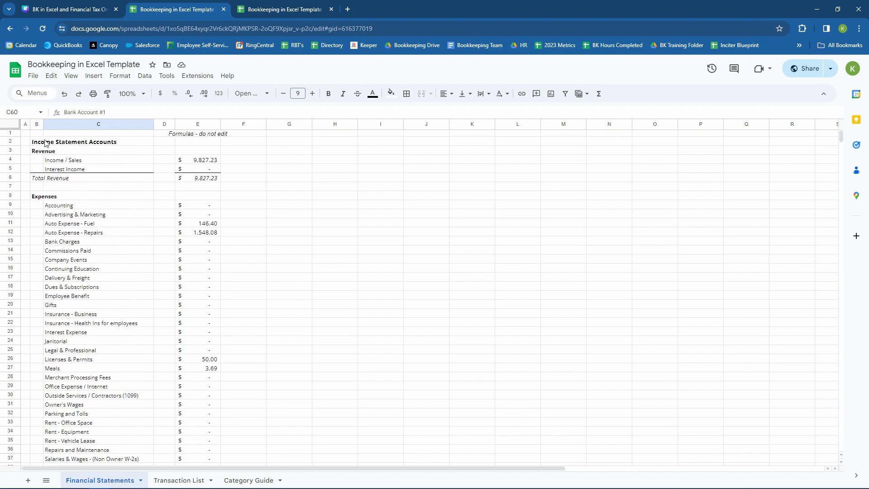
click(40, 135)
scroll(104, 219, up, 1)
scroll(103, 219, down, 6)
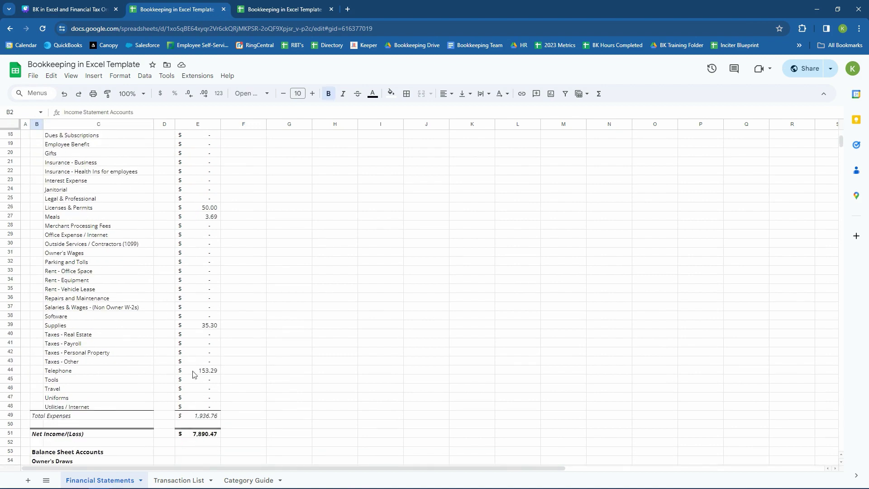
shift+click(206, 430)
Step: Inspect the Owner's Distribution/Draw formula, the Bank Account #1 row and the owner's draw and contribution amounts
scroll(133, 393, down, 5)
scroll(132, 393, down, 2)
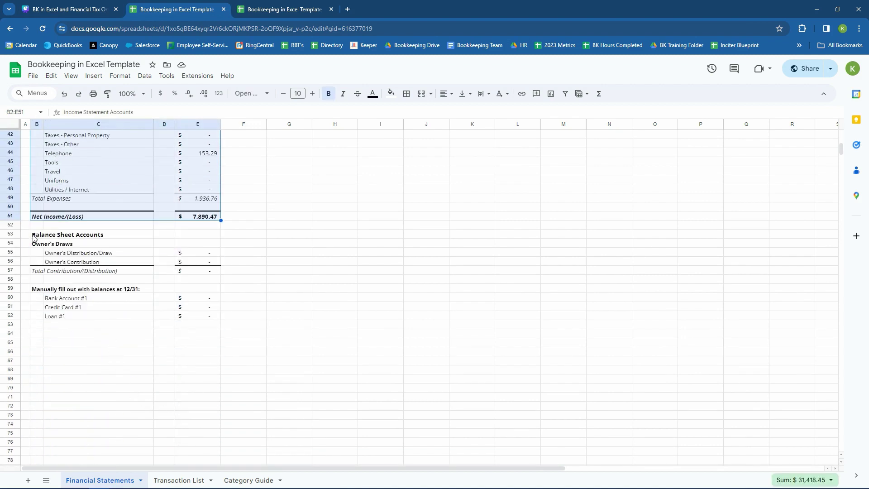
click(181, 256)
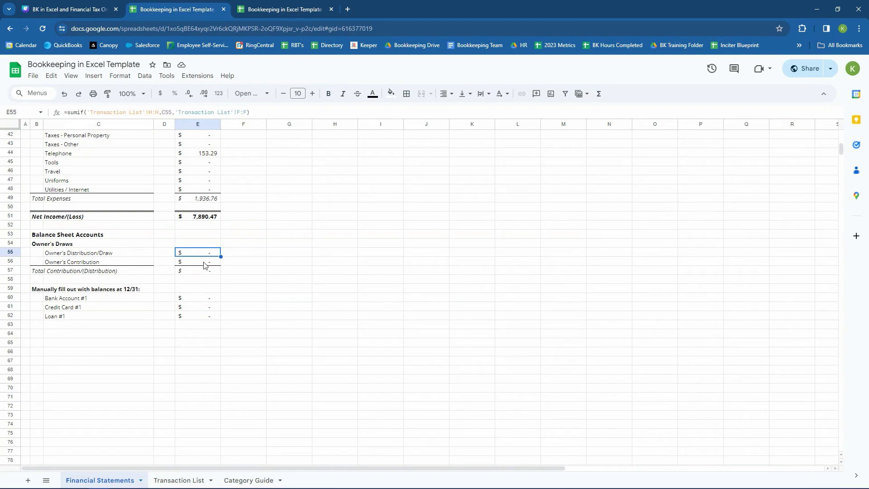
click(101, 300)
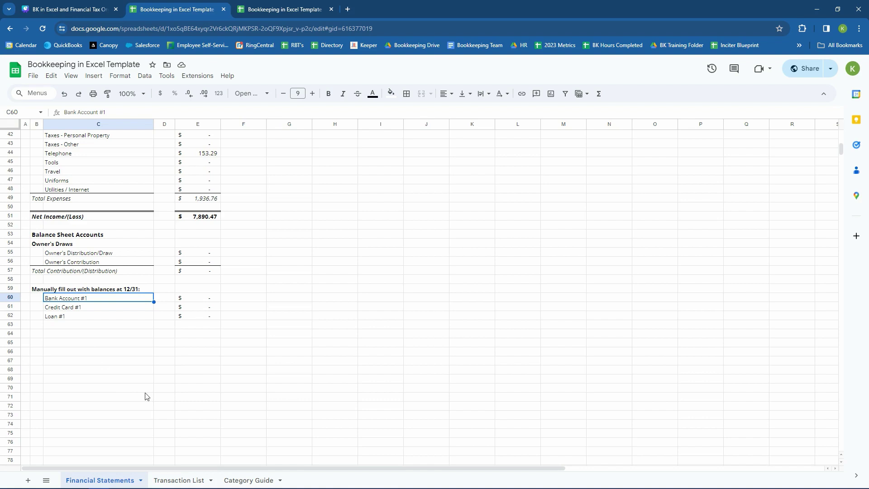
scroll(145, 397, up, 7)
scroll(145, 397, down, 6)
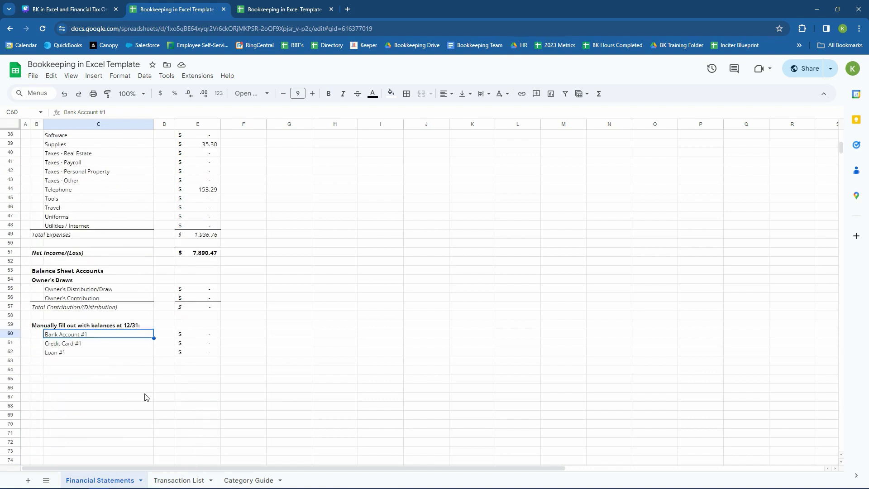
drag(206, 335, 208, 355)
drag(201, 292, 202, 298)
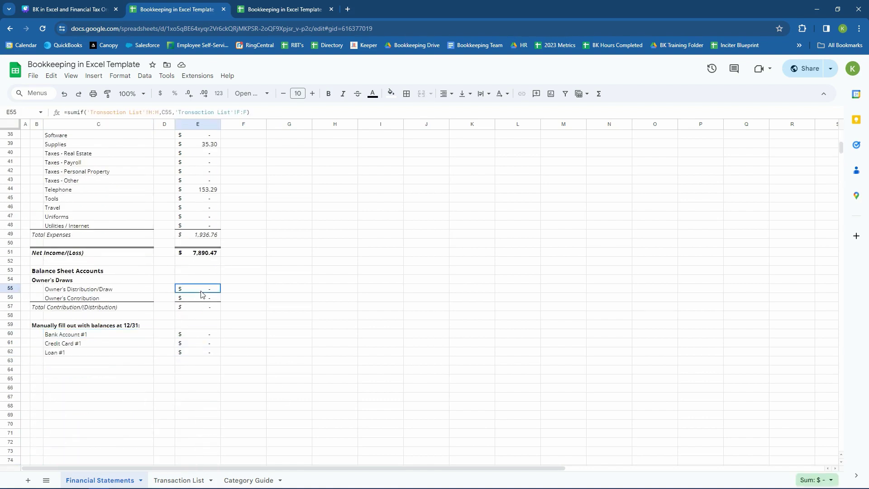
Step: On Transaction List, read the notes on copying data and transfers, then select the transaction data
click(177, 481)
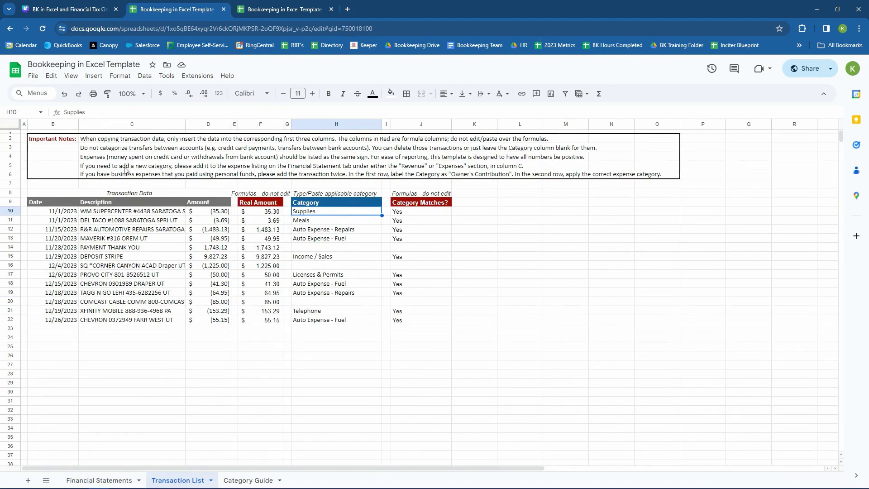
click(114, 149)
click(104, 141)
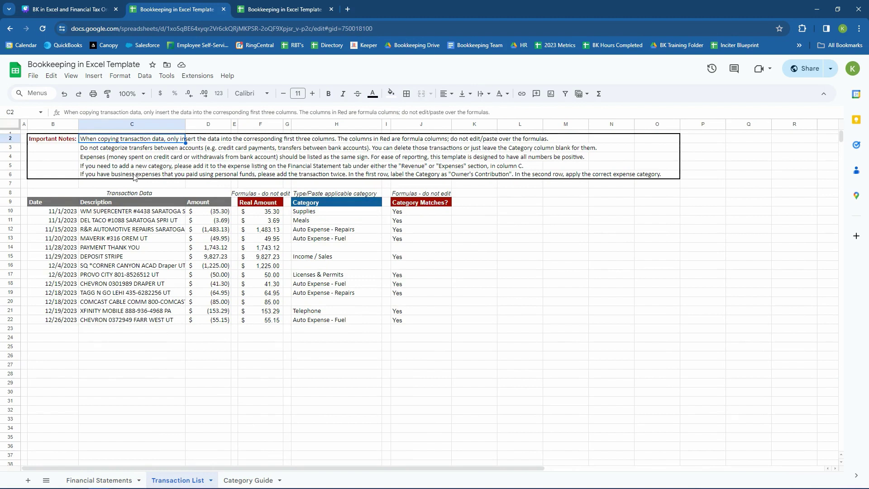
click(110, 150)
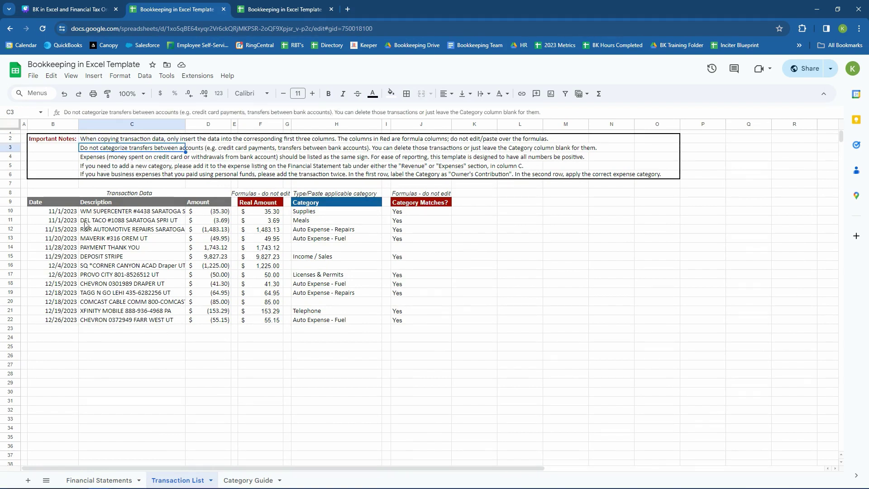
drag(55, 210, 200, 322)
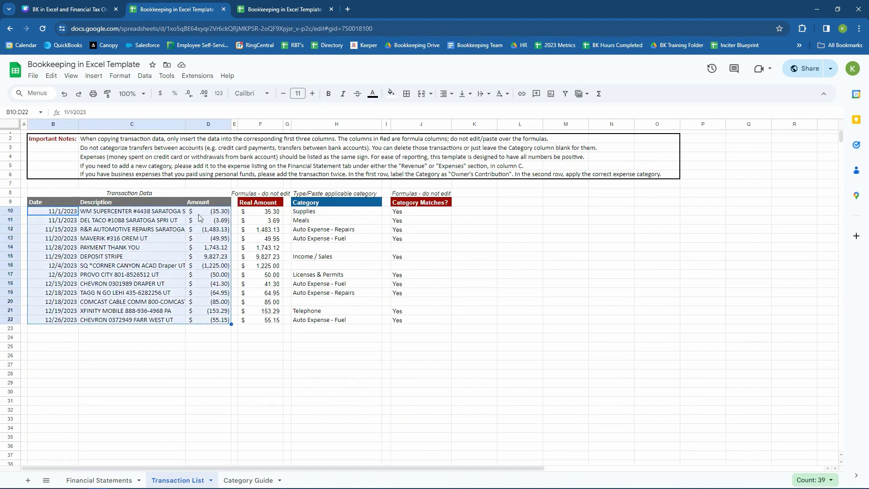
Step: Inspect the Real Amount and Category Matches? headers and the Real Amount formulas in F9 to F11
click(268, 198)
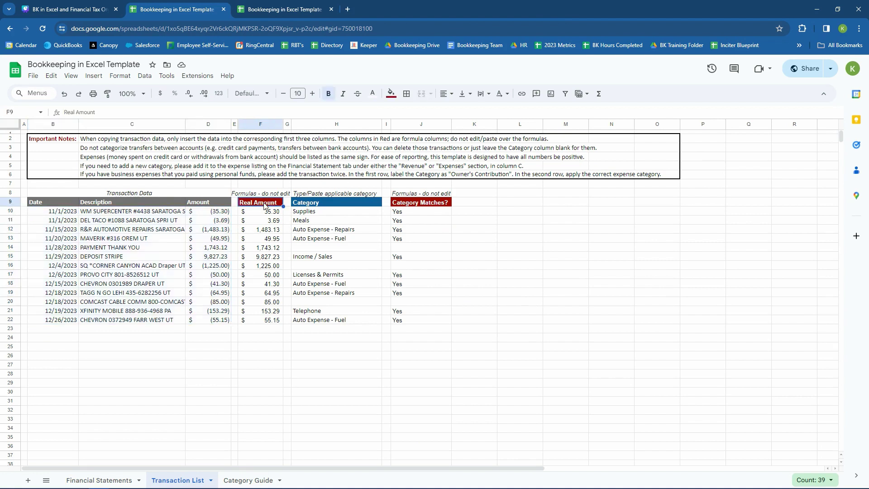
key(Right)
key(Right)
key(Right)
key(Right)
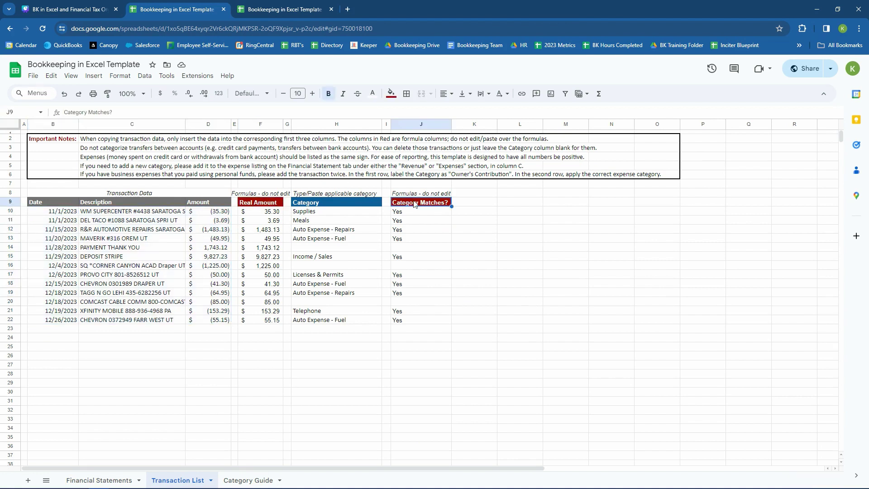
click(270, 203)
key(Right)
key(Right)
key(Right)
key(Right)
key(Up)
click(271, 211)
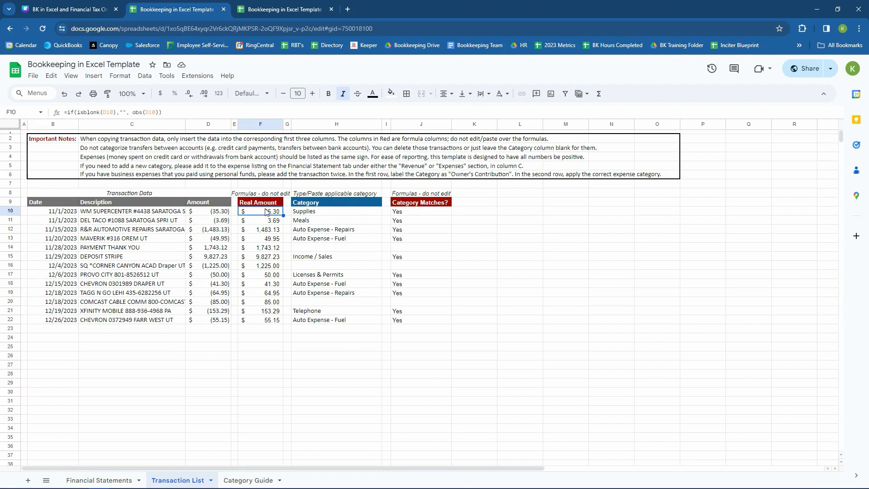
click(268, 221)
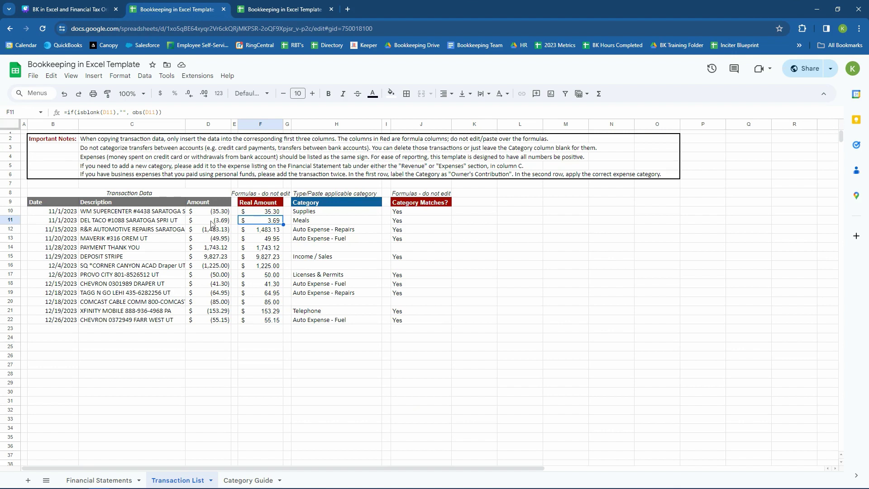
click(262, 215)
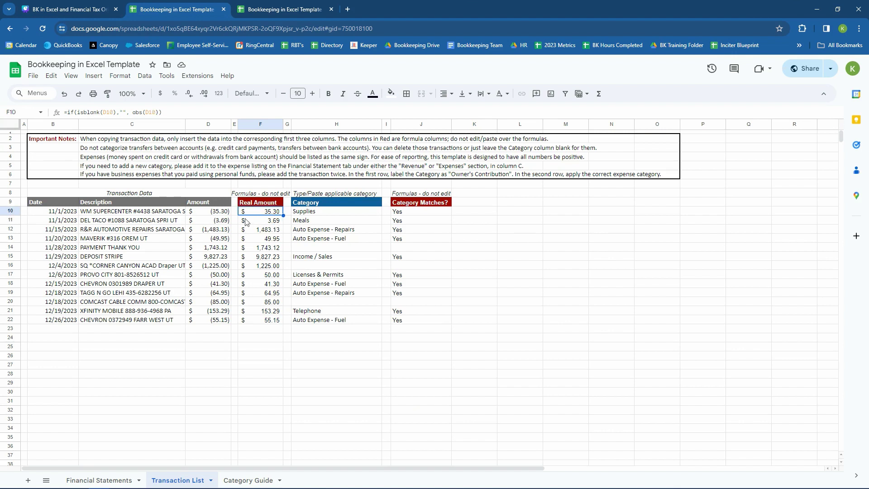
Step: Review the transaction block, the WM SUPERCENTER description and the first transaction's negative amount
drag(68, 215, 200, 320)
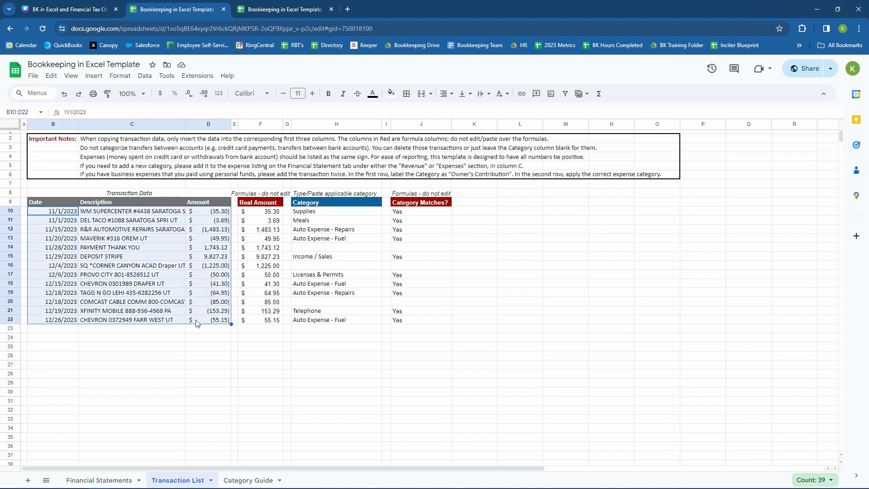
click(66, 215)
click(137, 217)
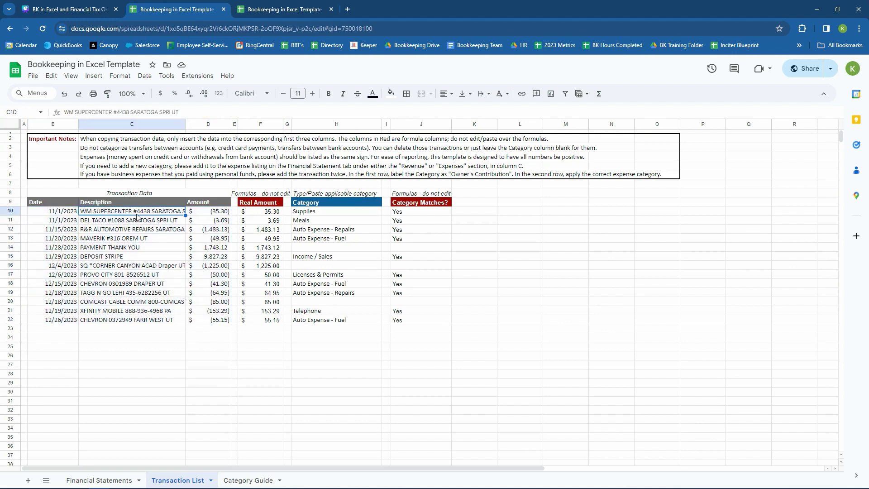
click(216, 211)
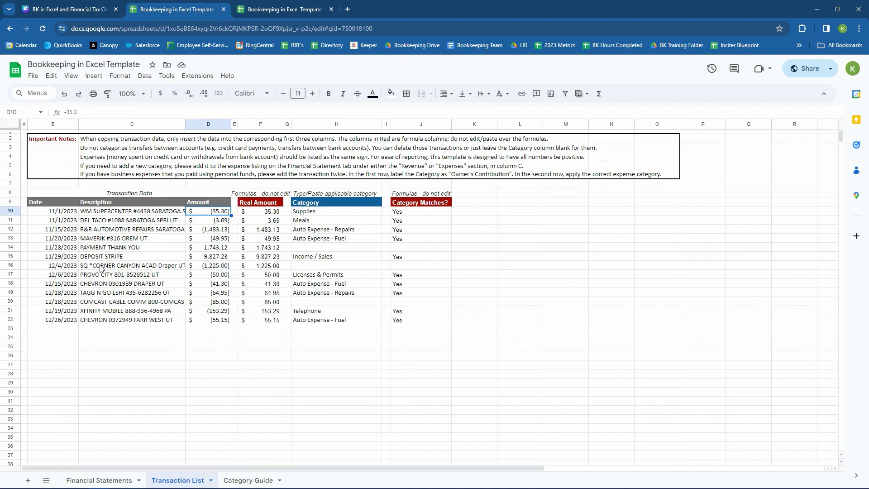
click(91, 151)
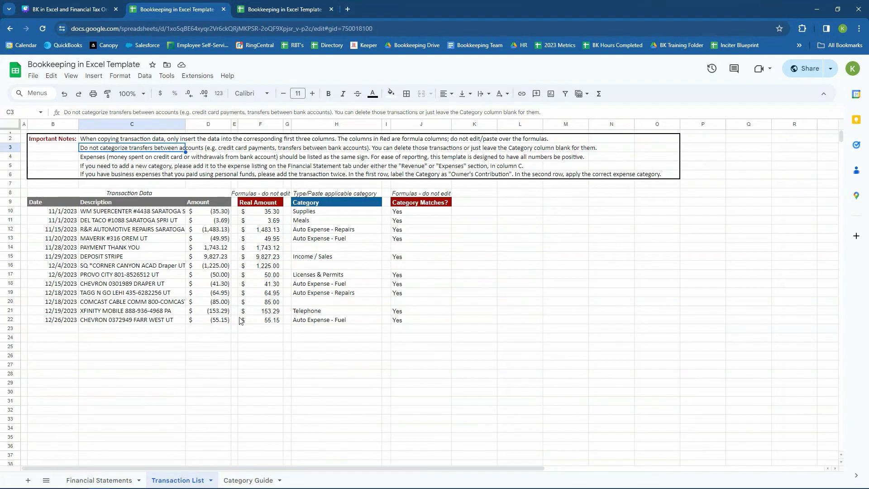
click(312, 258)
click(318, 250)
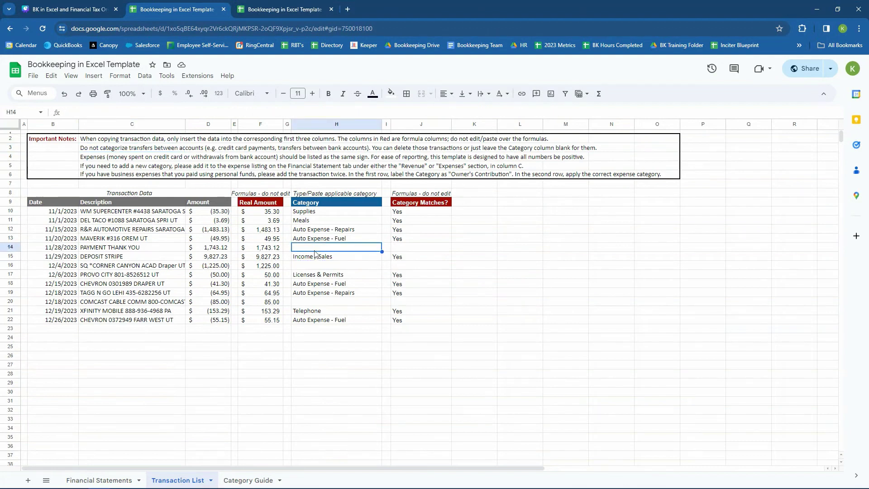
click(104, 161)
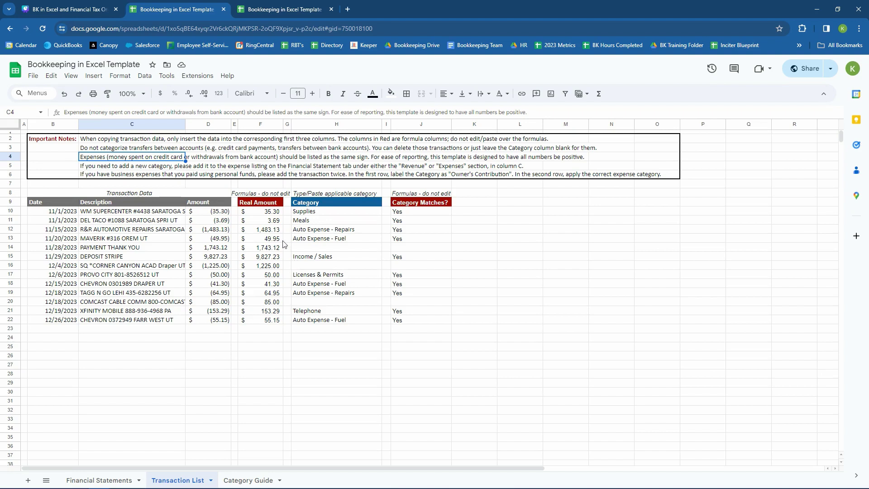
click(273, 212)
click(269, 249)
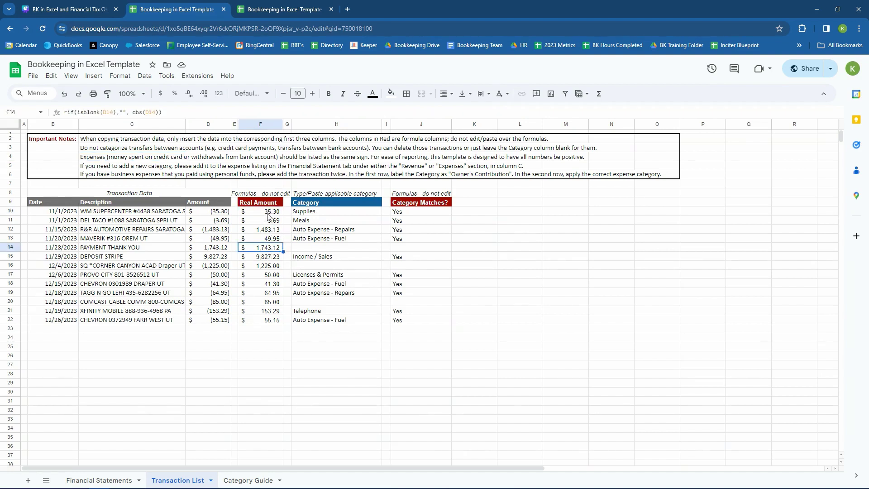
drag(268, 213, 270, 319)
drag(224, 212, 224, 302)
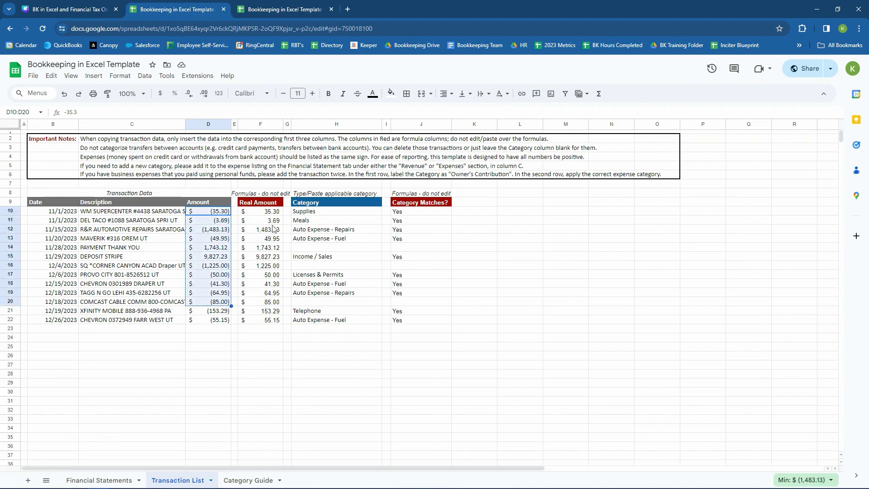
drag(272, 220, 272, 229)
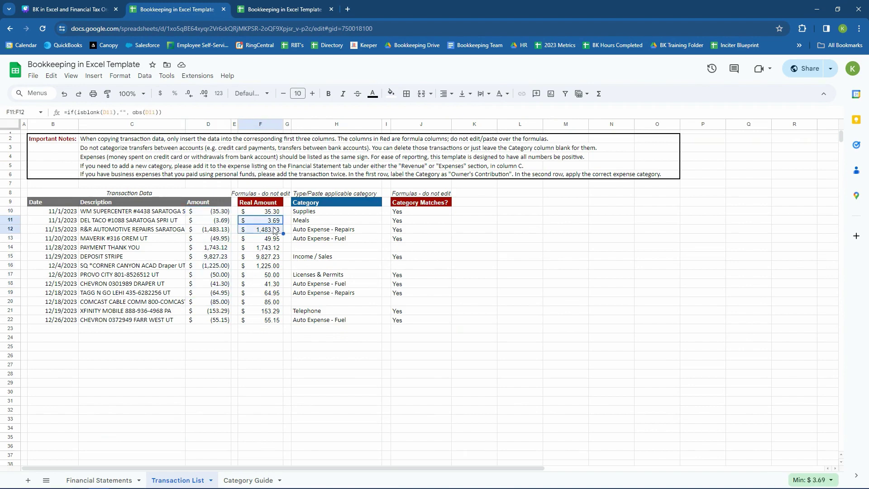
Step: Inspect the Auto Expense - Fuel and Repairs SUMIF totals and the Total Expenses SUM, then return to Transaction List
click(101, 480)
scroll(188, 266, up, 10)
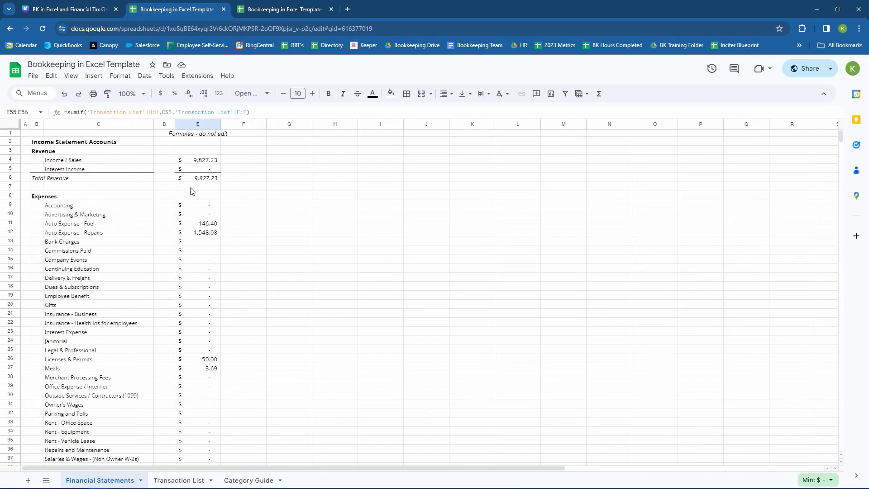
scroll(193, 229, down, 1)
click(202, 201)
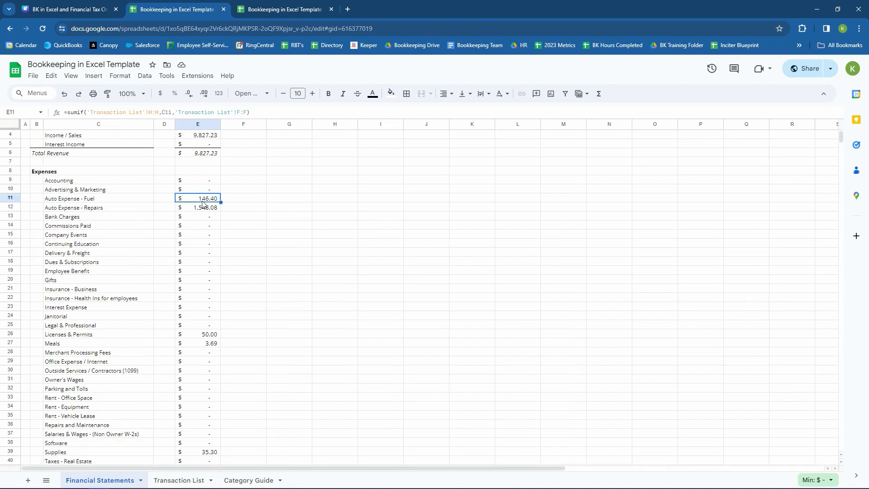
click(202, 207)
click(203, 201)
click(202, 207)
click(202, 200)
scroll(204, 207, up, 1)
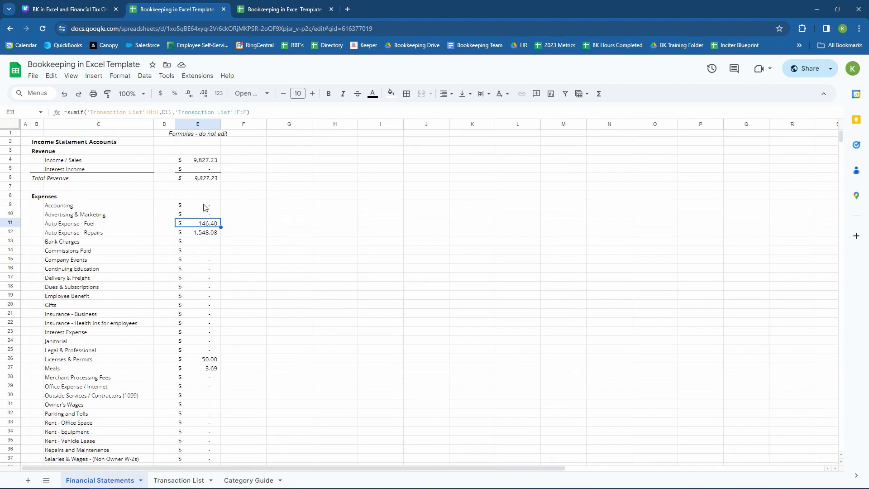
scroll(203, 207, down, 7)
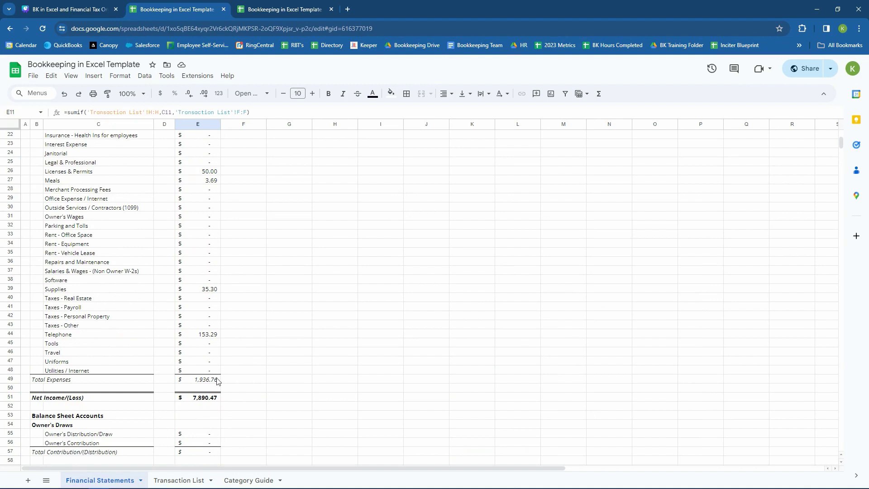
click(200, 382)
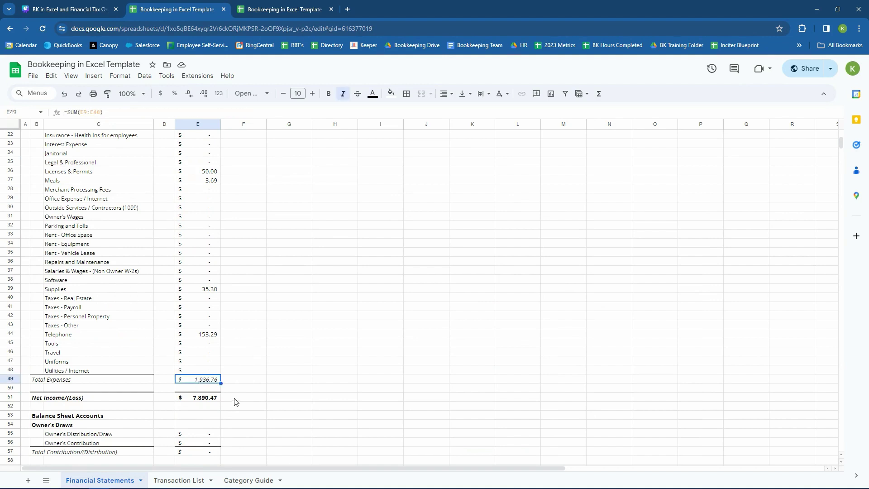
click(174, 479)
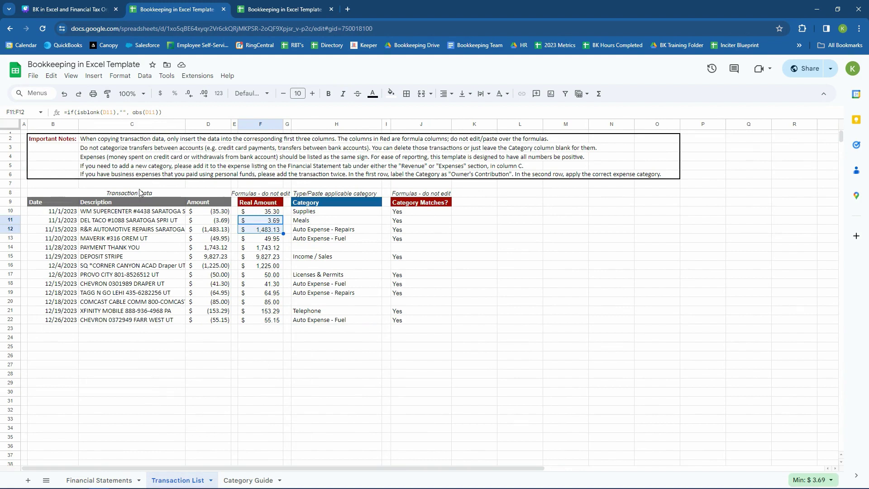
Step: Read the note about adding new categories, then select the Uniforms row on Financial Statements
click(129, 168)
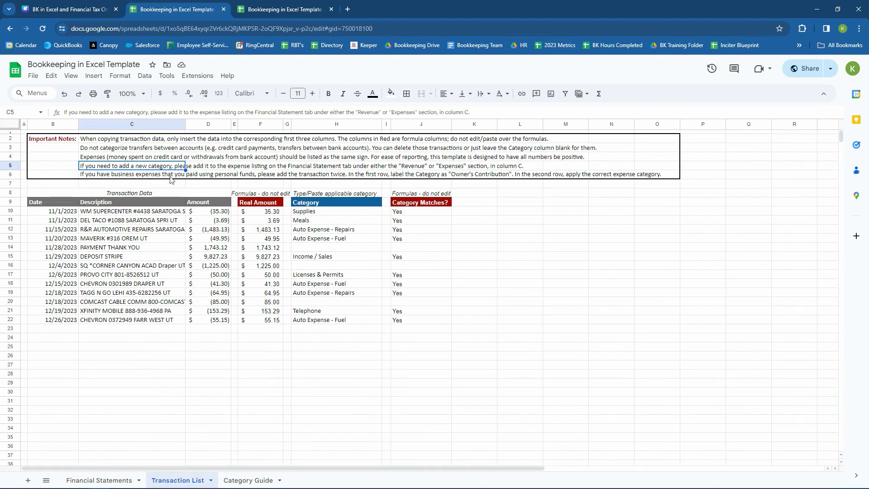
click(98, 479)
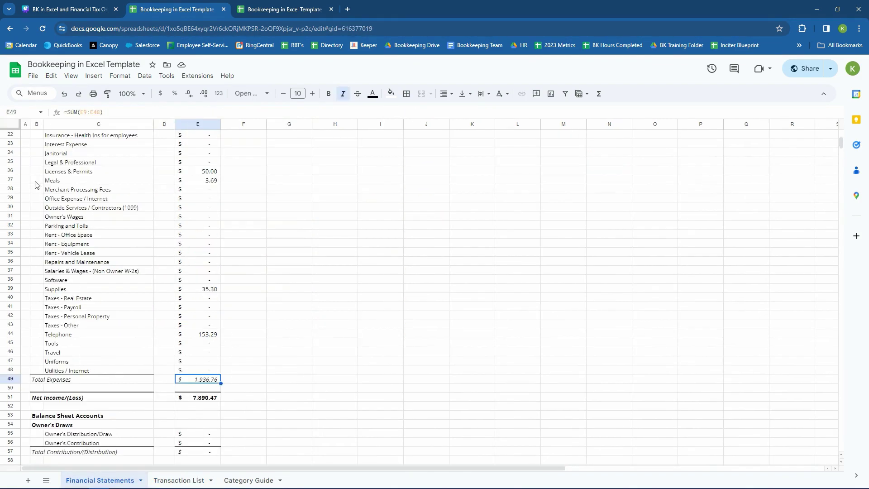
scroll(60, 271, up, 5)
scroll(86, 286, down, 5)
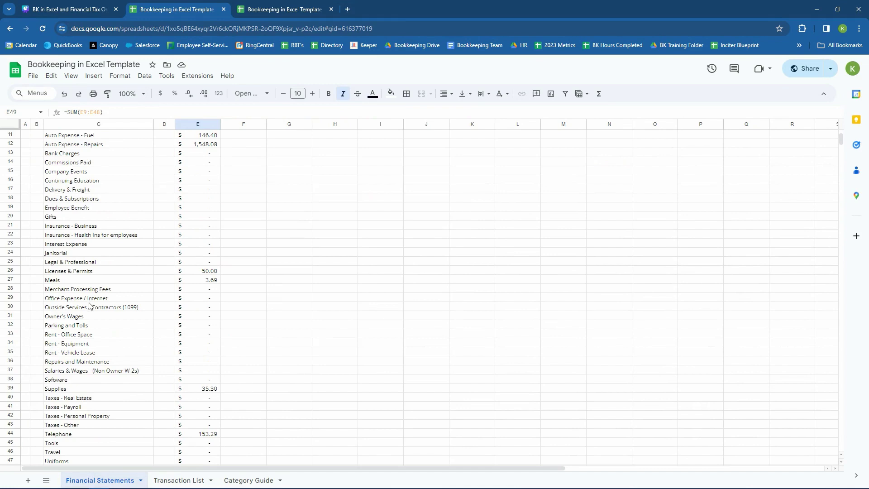
click(13, 361)
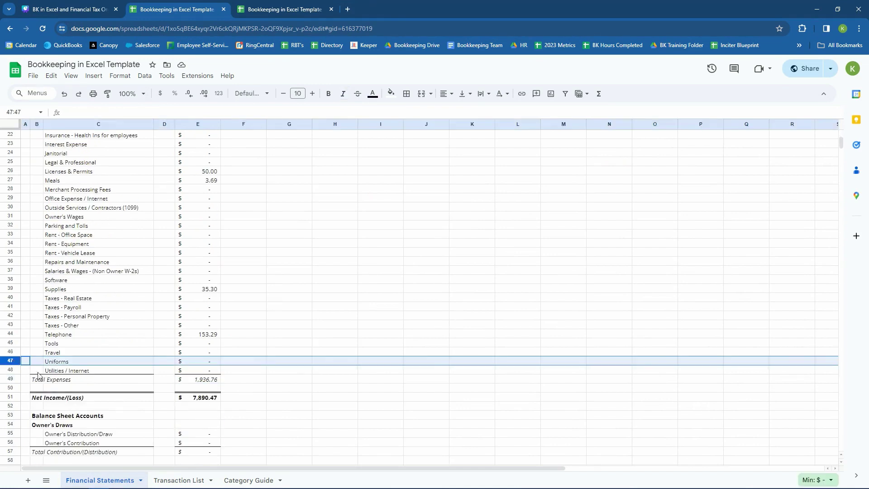
scroll(22, 363, up, 3)
scroll(18, 190, up, 2)
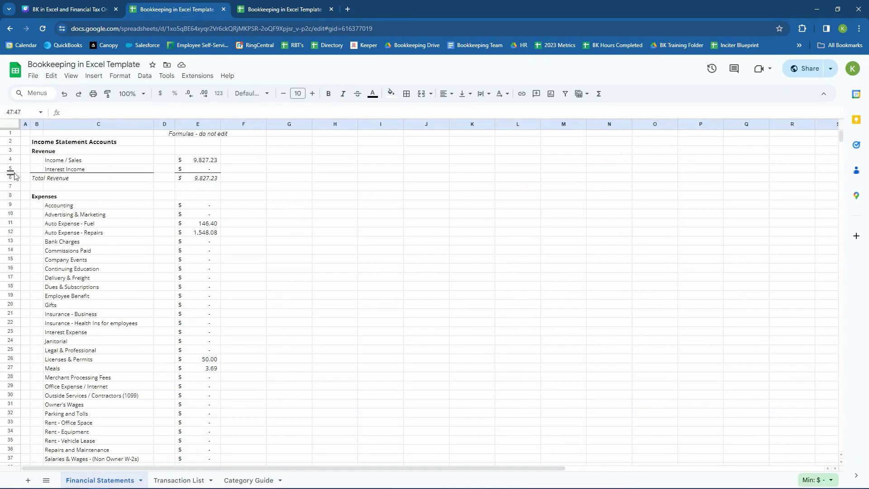
scroll(14, 181, down, 4)
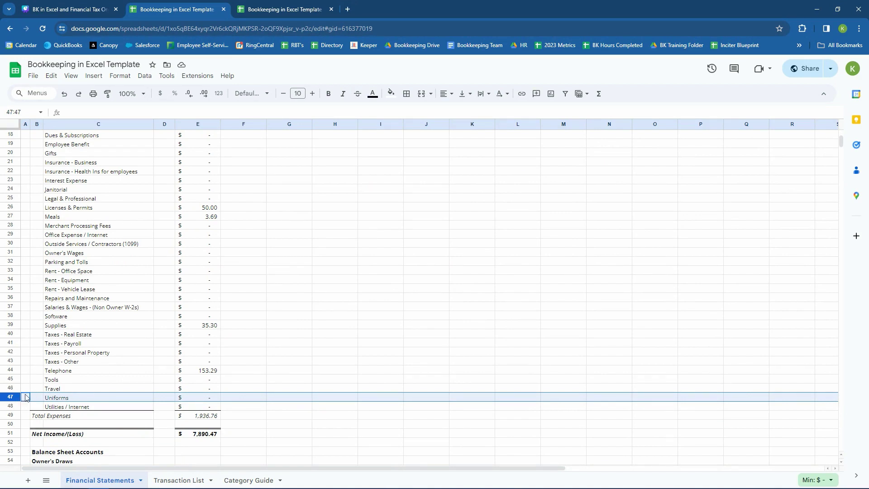
Step: Insert a blank row above Uniforms and confirm the Total Expenses SUM range covers it
right_click(10, 396)
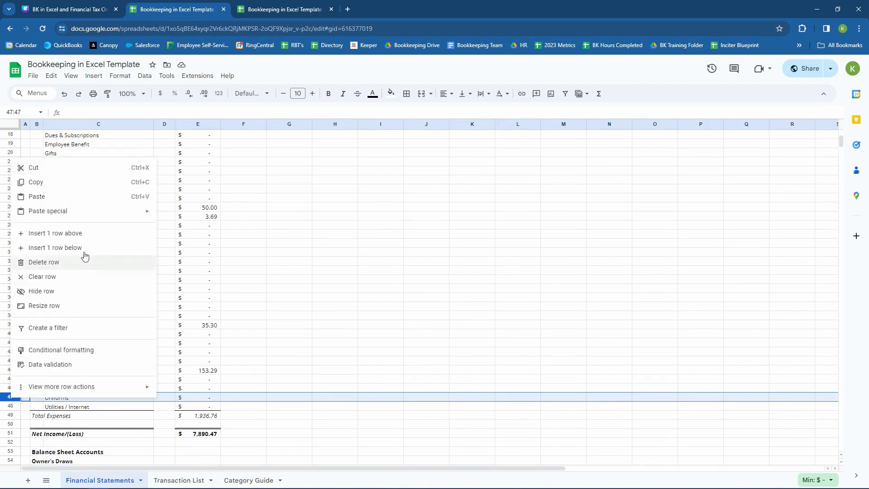
click(84, 233)
scroll(194, 403, down, 1)
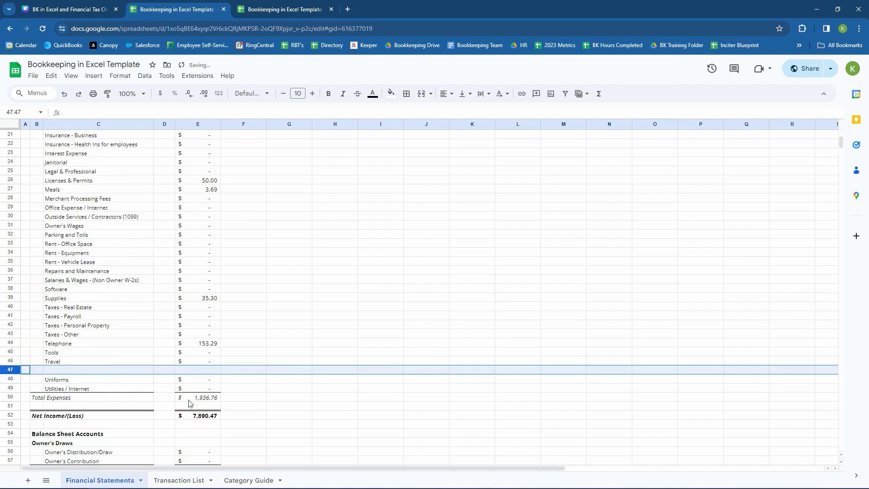
click(203, 401)
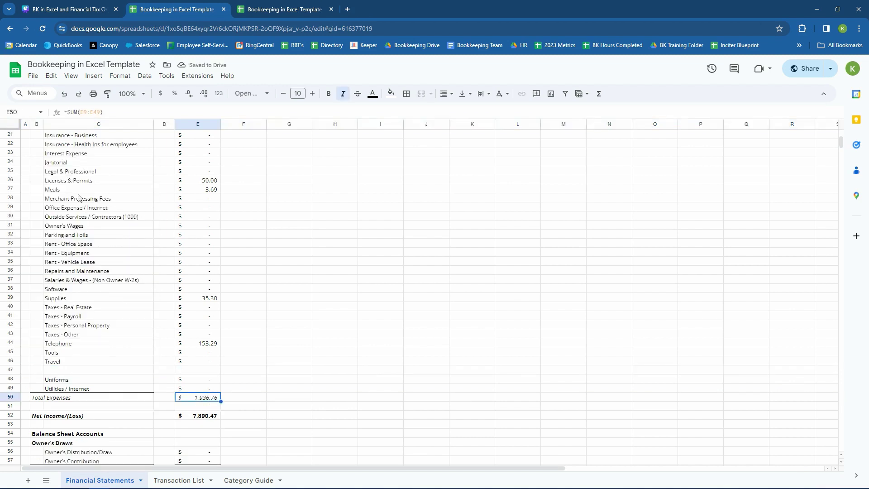
click(84, 112)
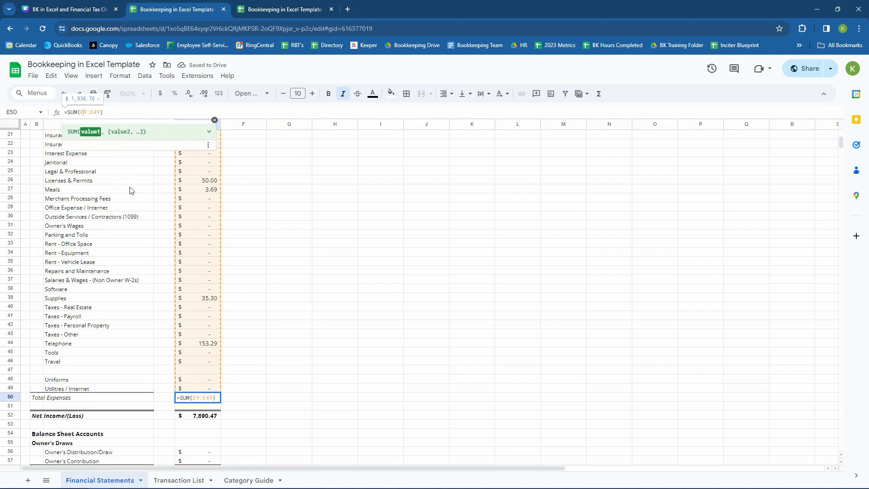
click(271, 352)
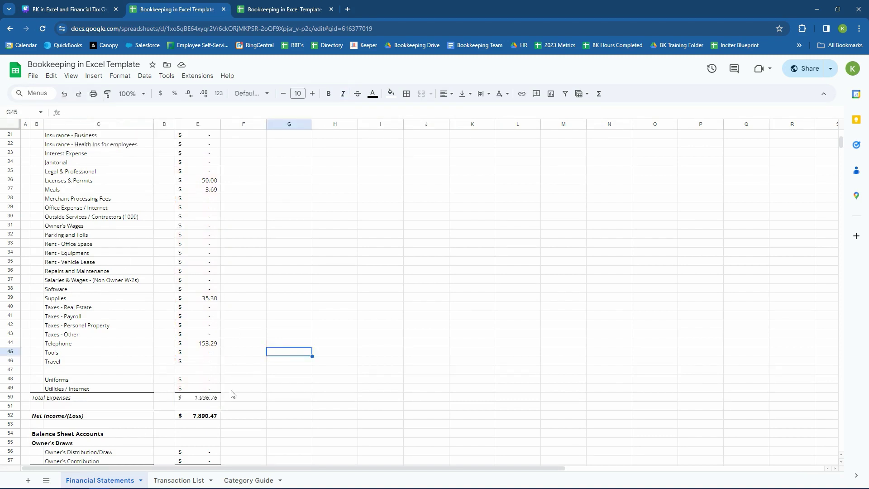
click(197, 398)
click(276, 361)
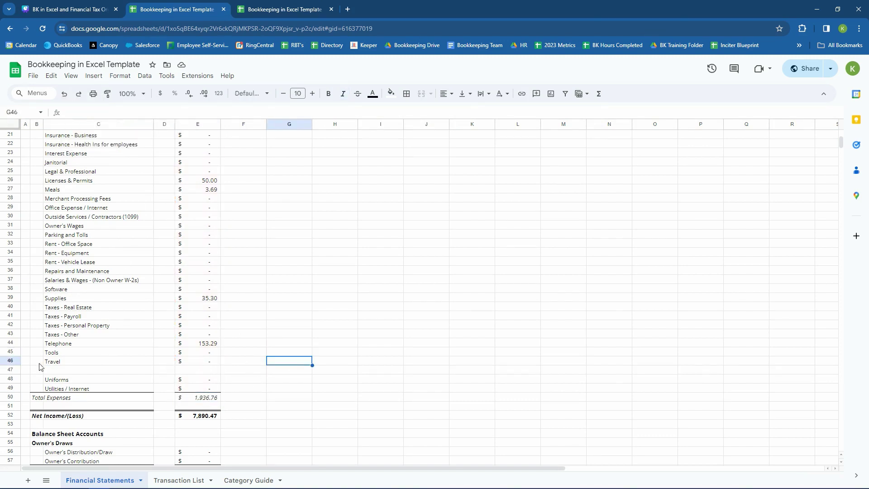
Step: Name the new row 'New Account', then delete that row again
click(60, 371)
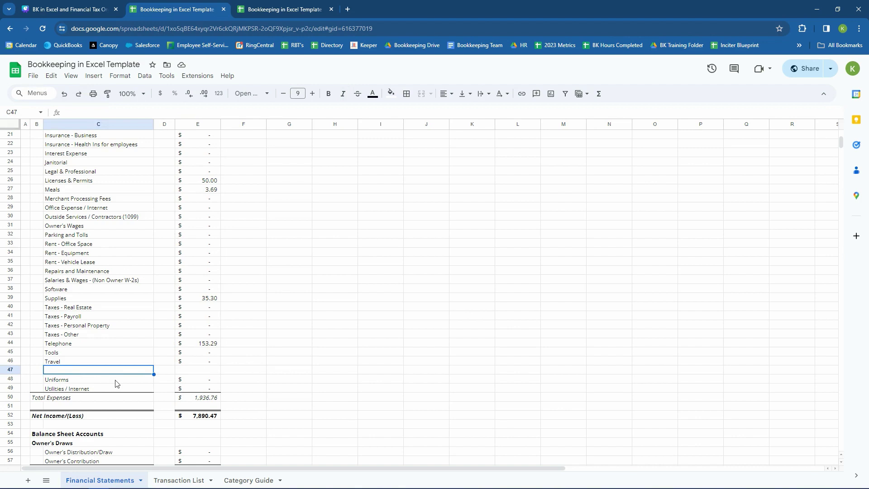
text(New Account)
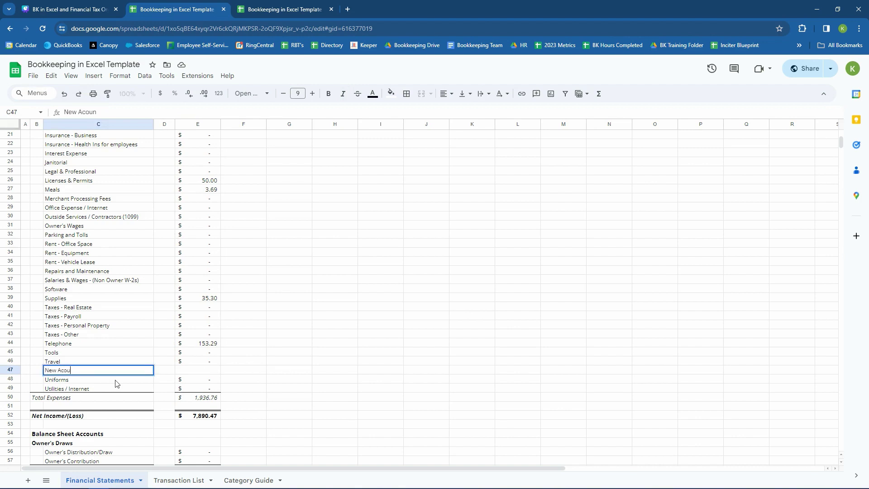
key(Return)
click(10, 369)
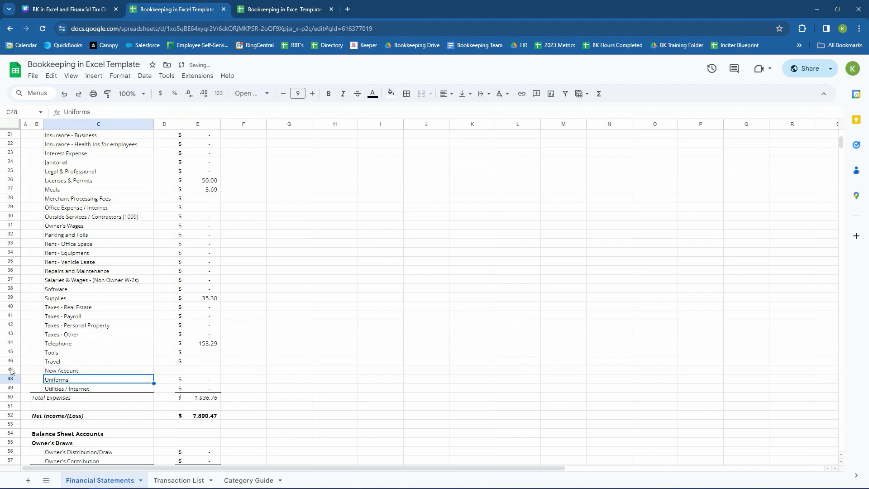
key(ctrl+alt+minus)
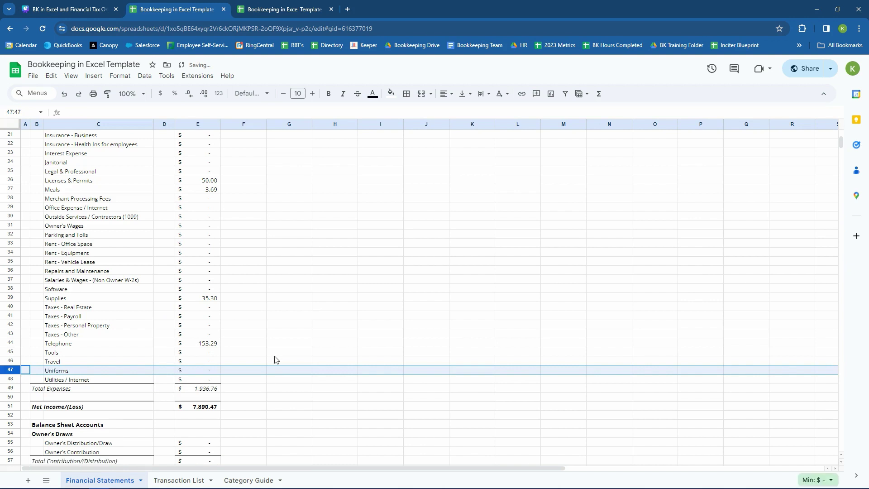
scroll(274, 356, up, 4)
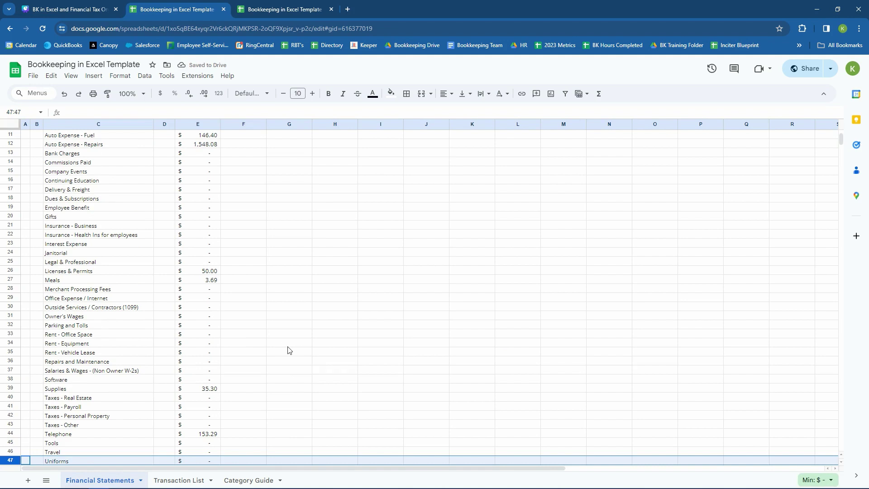
scroll(284, 348, up, 4)
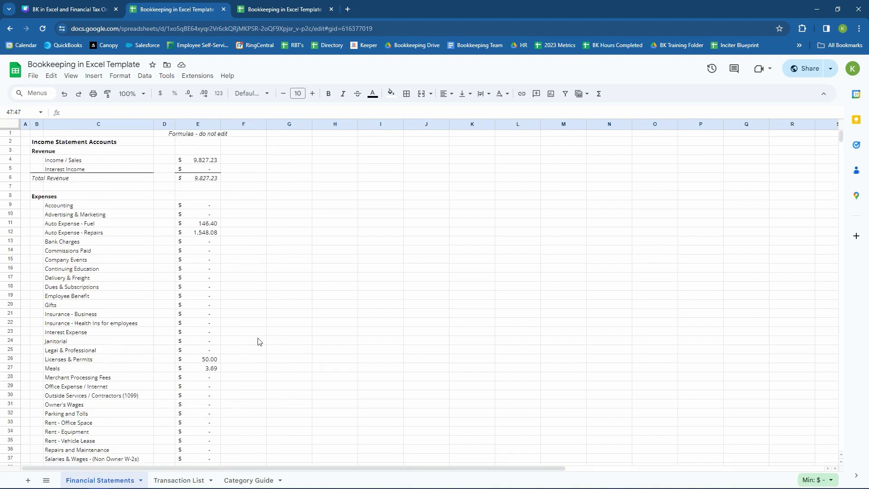
click(99, 210)
scroll(111, 364, down, 5)
shift+click(88, 407)
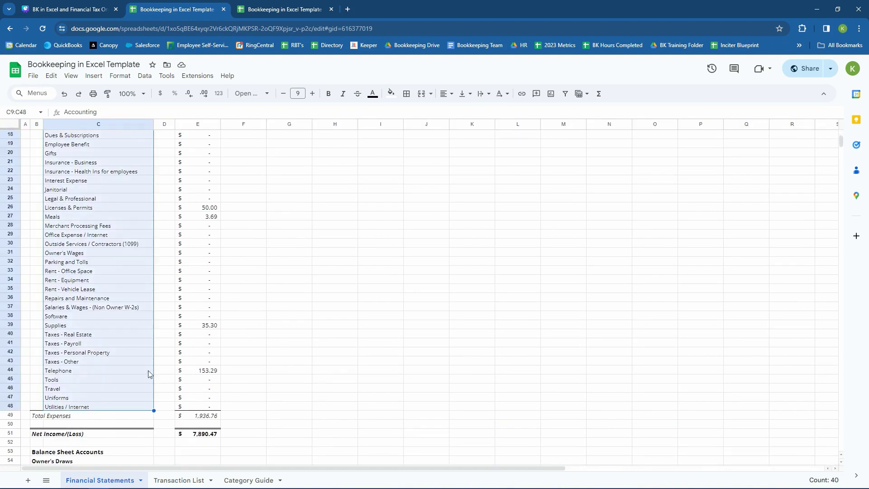
scroll(128, 365, up, 6)
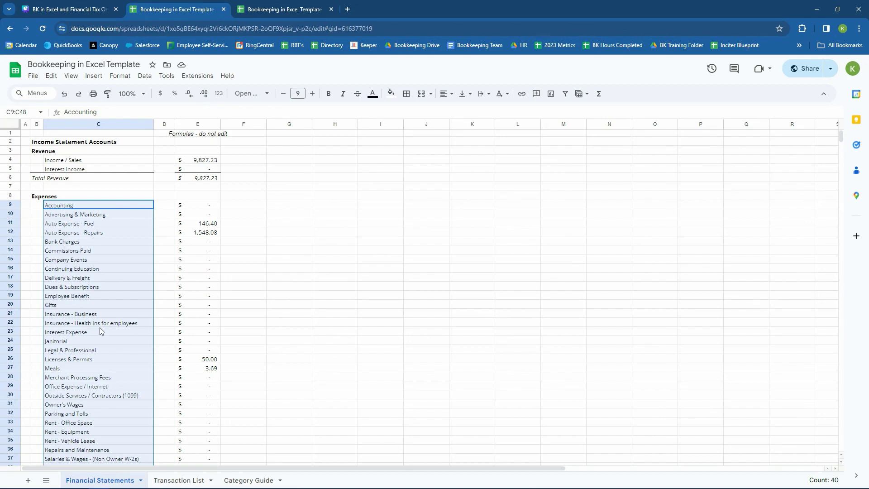
click(97, 225)
scroll(104, 254, down, 2)
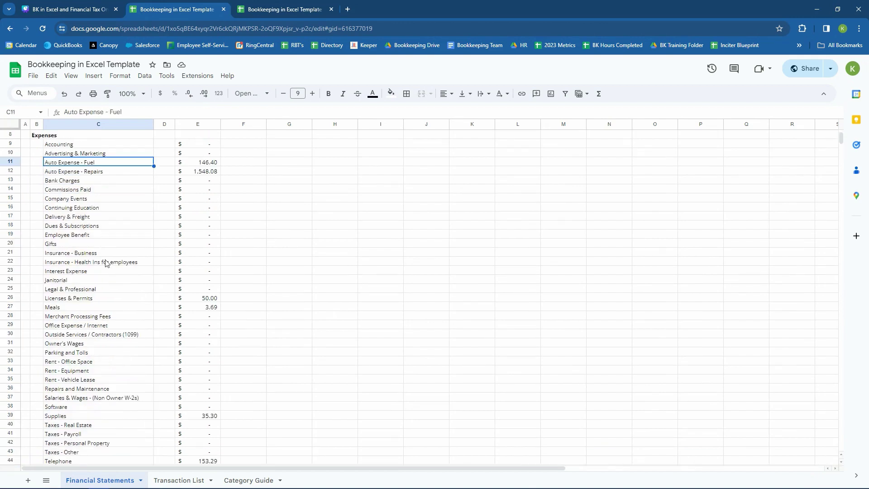
scroll(105, 263, down, 2)
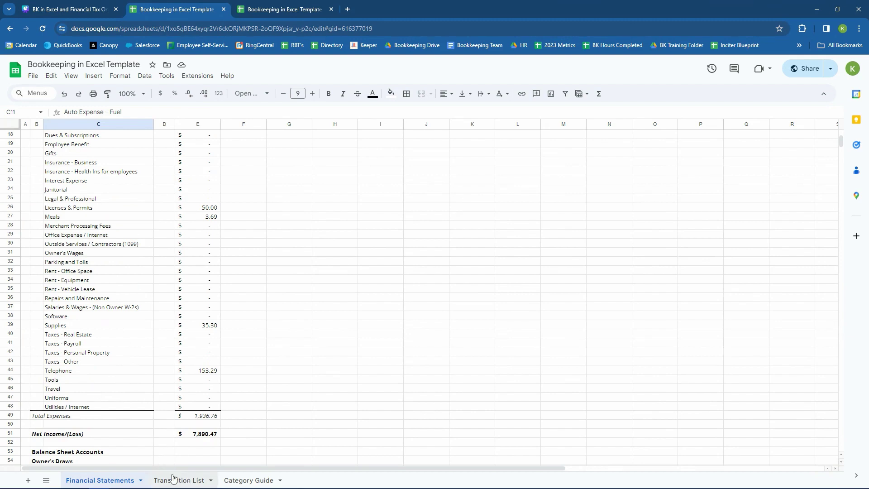
Step: Read the C6 note on personally paid expenses, then review the C10 and C11 descriptions including DEL TACO
click(173, 479)
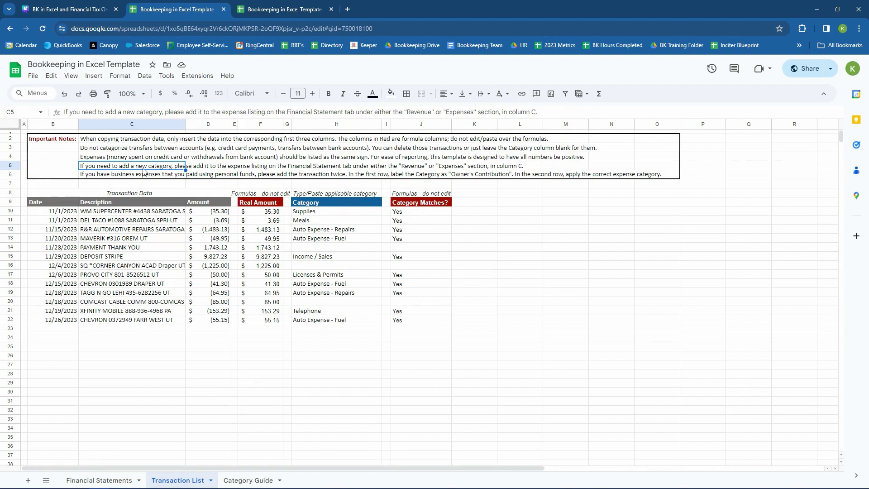
click(107, 174)
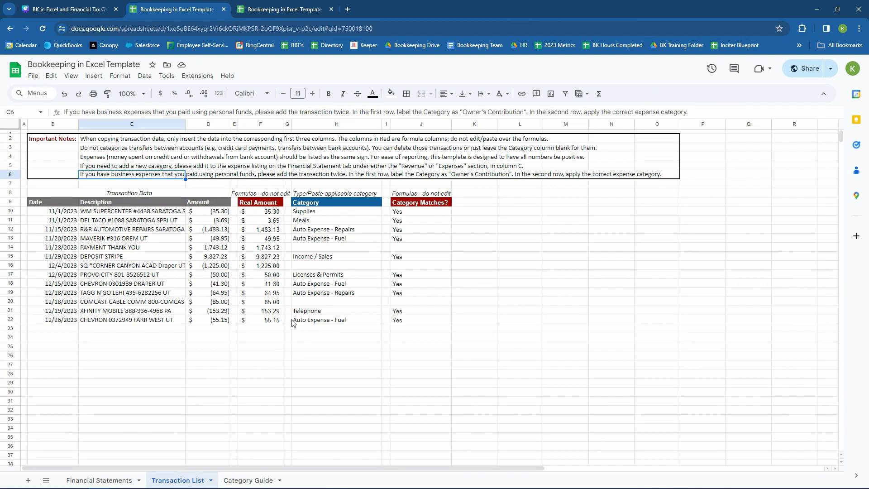
click(158, 213)
click(103, 222)
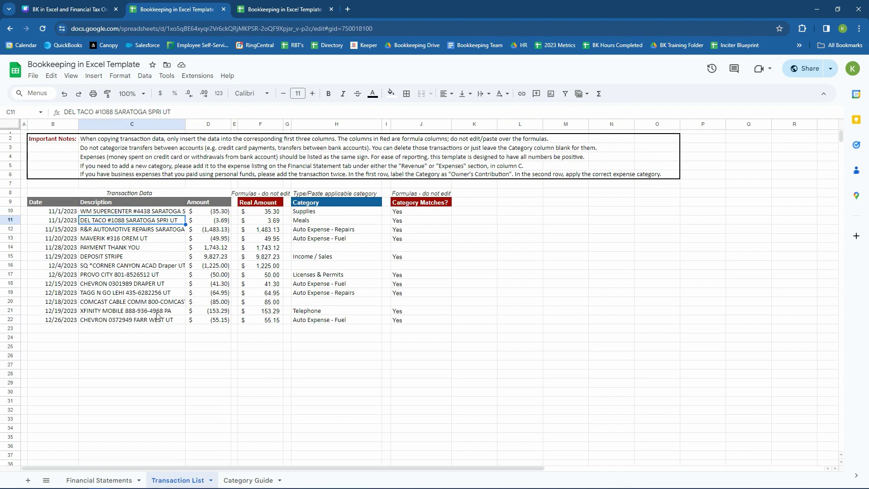
click(137, 216)
click(69, 214)
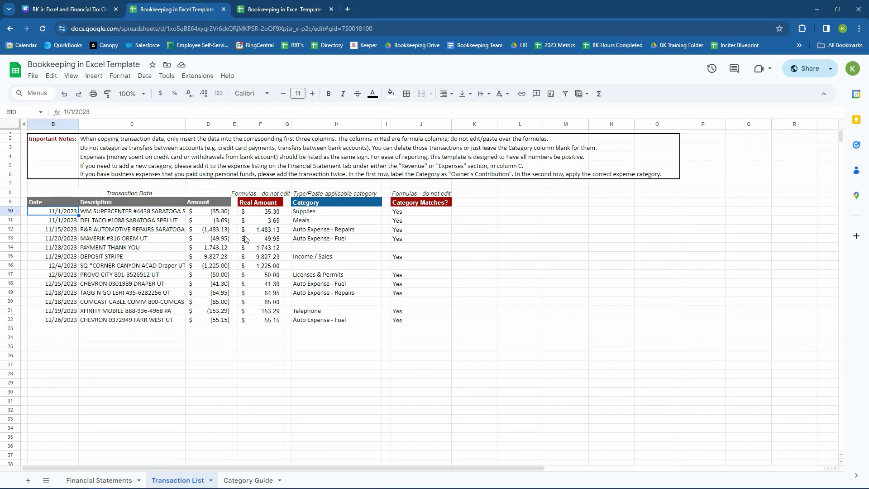
click(312, 215)
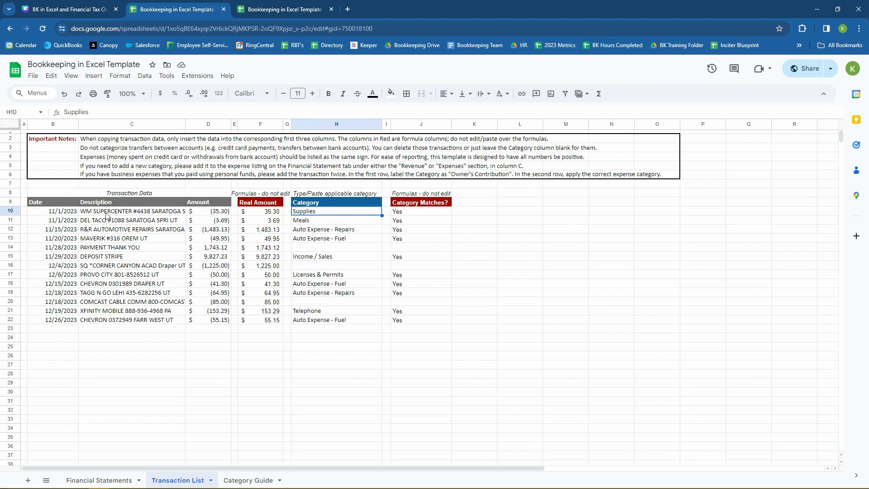
click(103, 480)
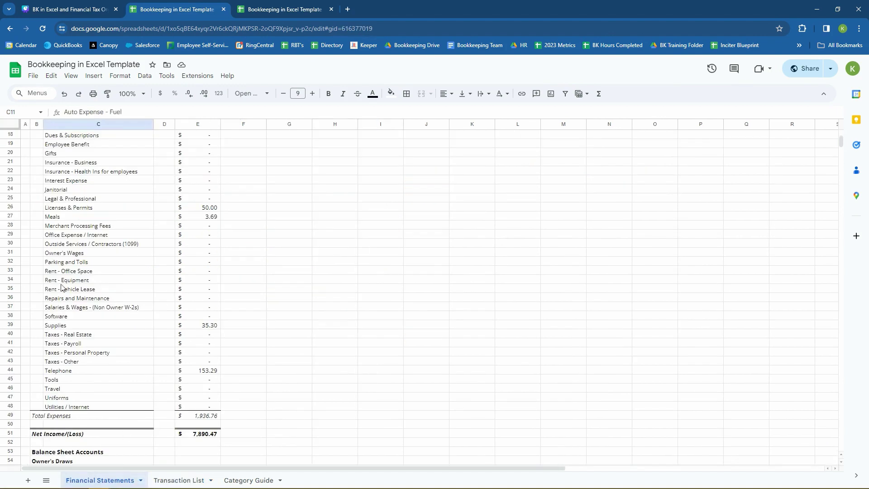
click(66, 326)
click(161, 479)
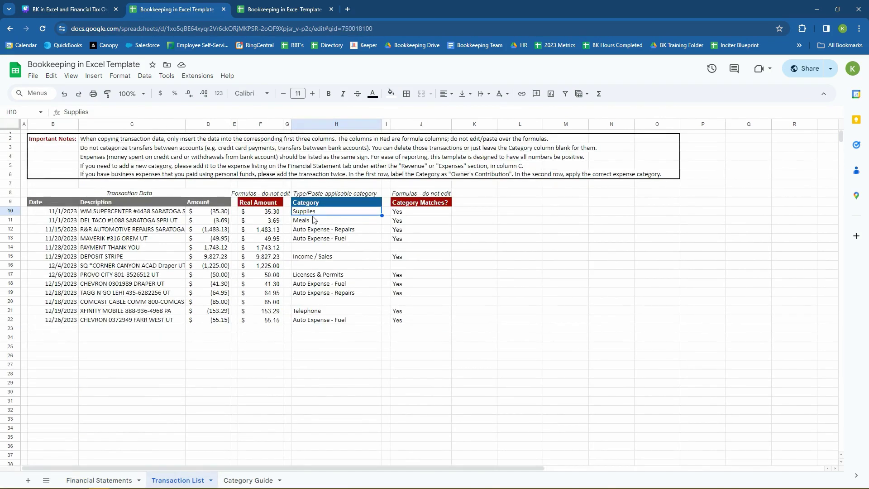
drag(421, 211, 415, 324)
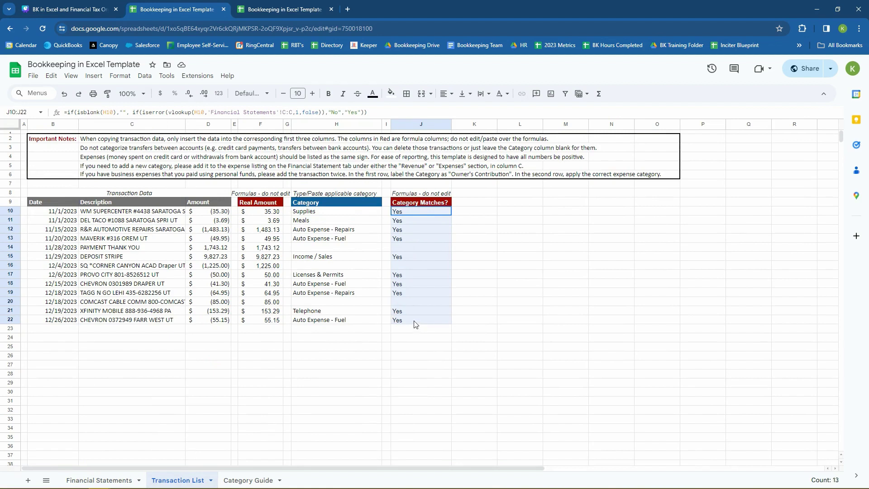
click(408, 215)
click(329, 212)
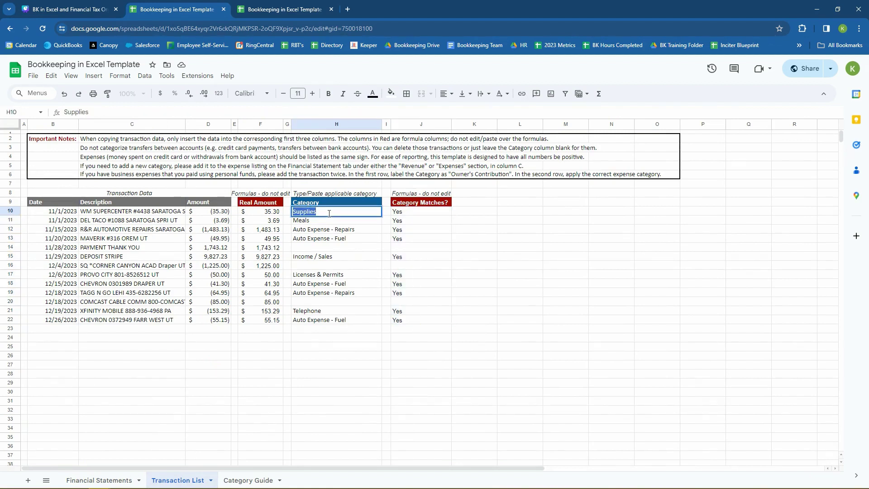
double_click(329, 212)
key(Return)
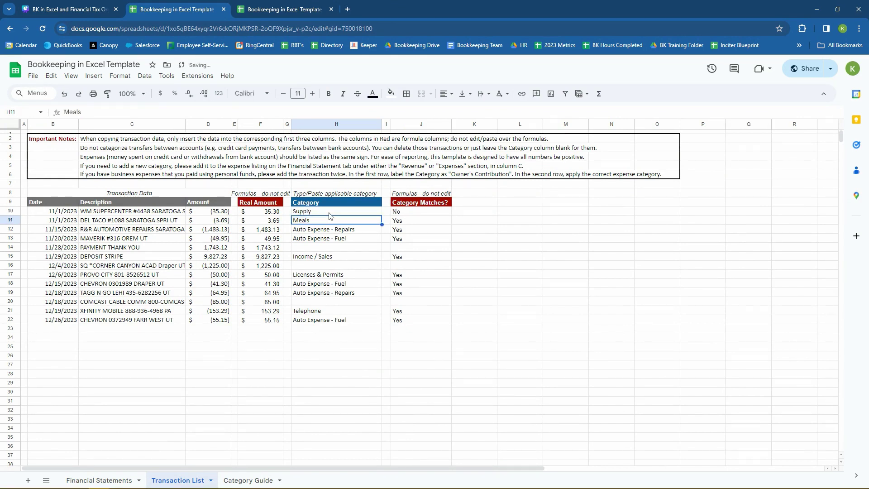
click(407, 211)
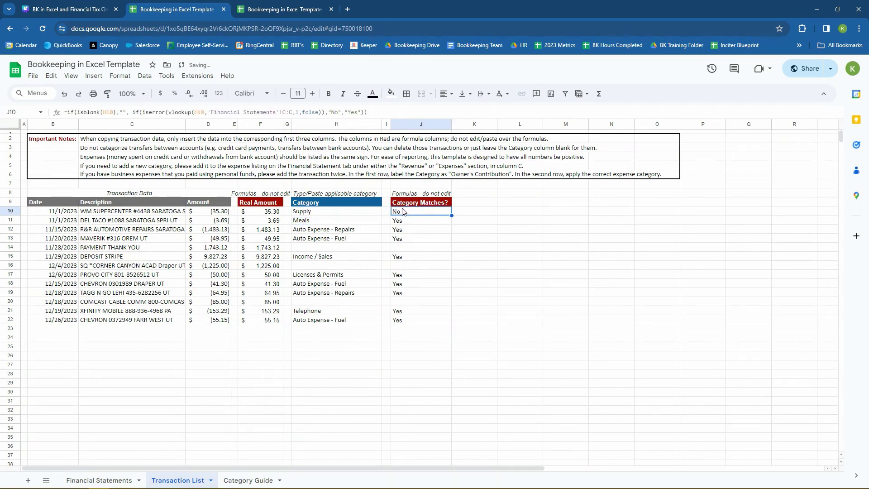
click(346, 213)
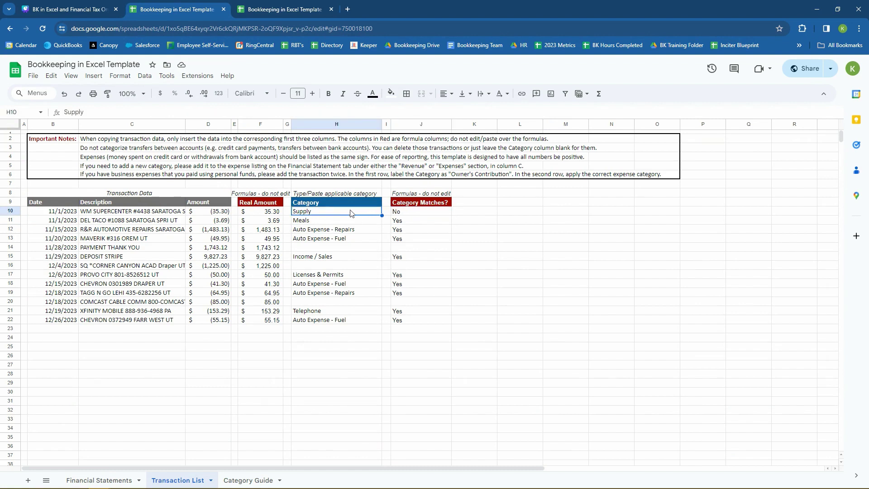
click(96, 476)
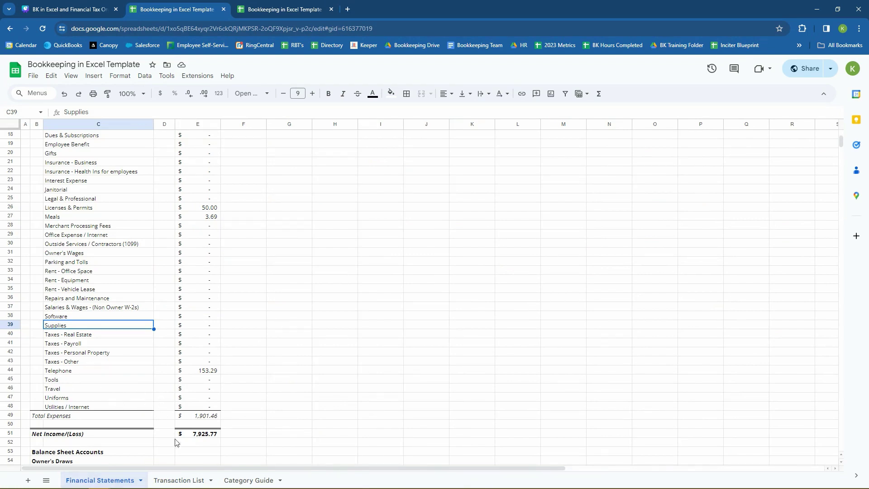
click(174, 480)
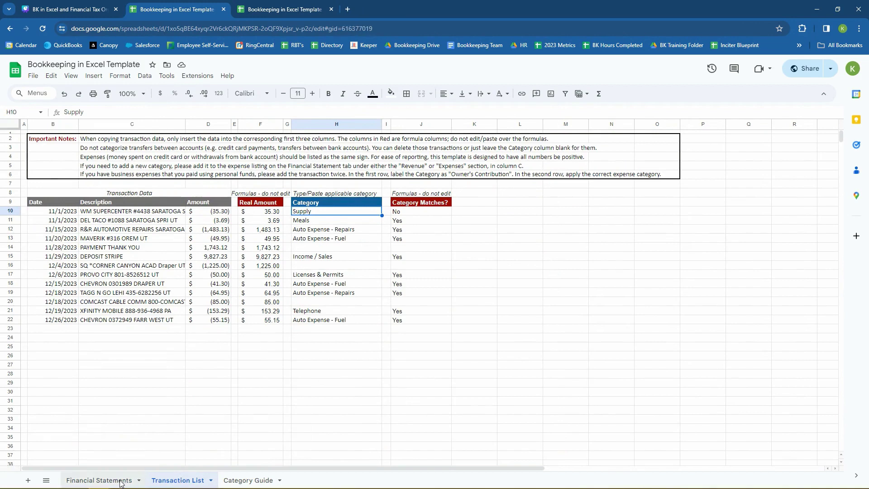
click(134, 480)
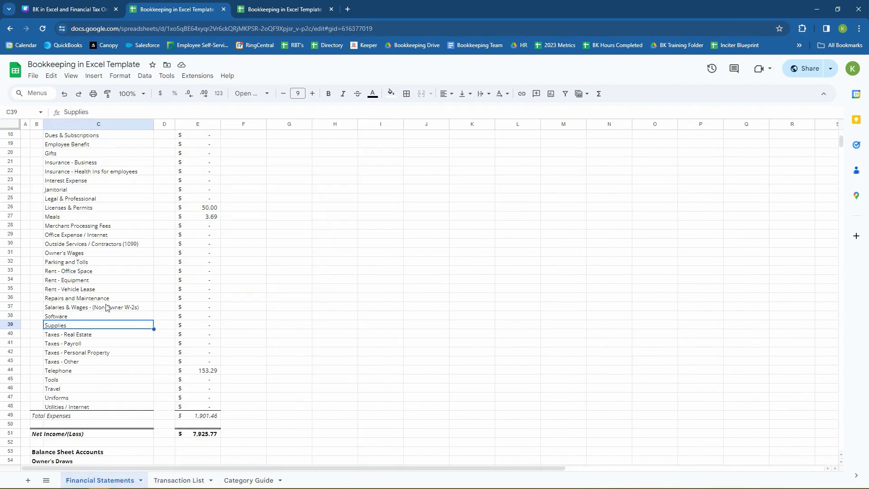
click(204, 327)
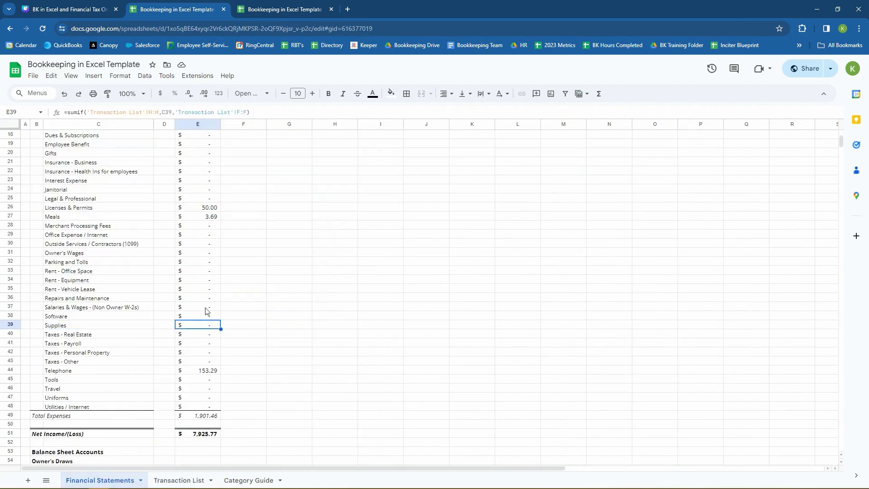
click(181, 480)
double_click(345, 211)
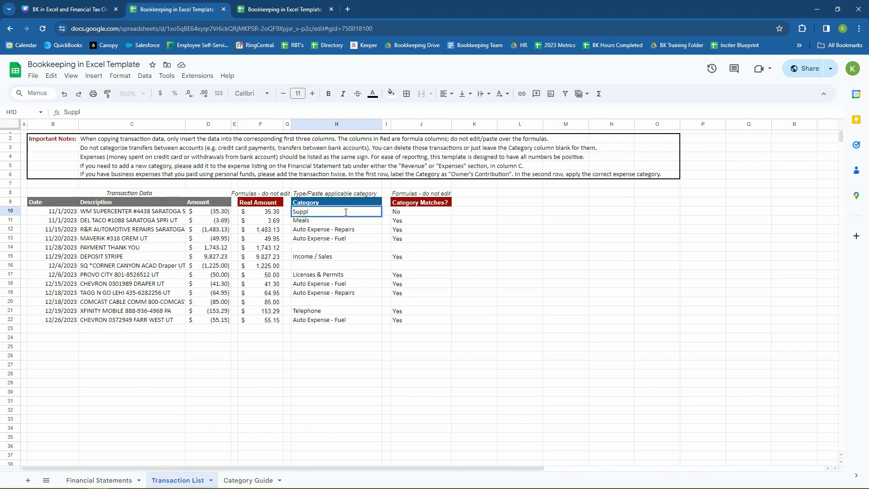
text(ies)
key(Return)
click(92, 480)
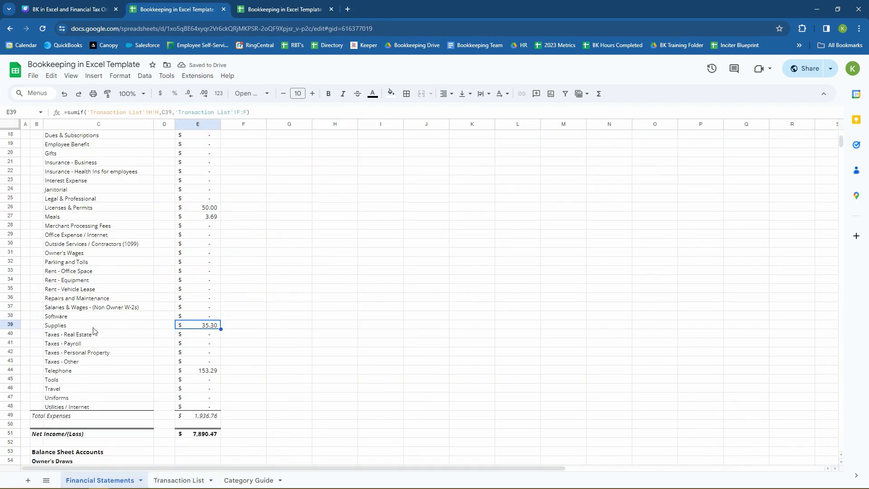
click(172, 479)
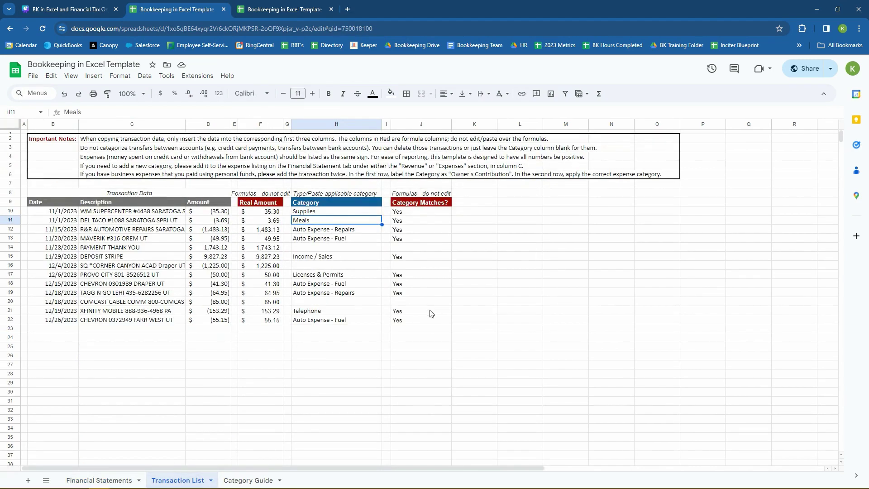
click(410, 213)
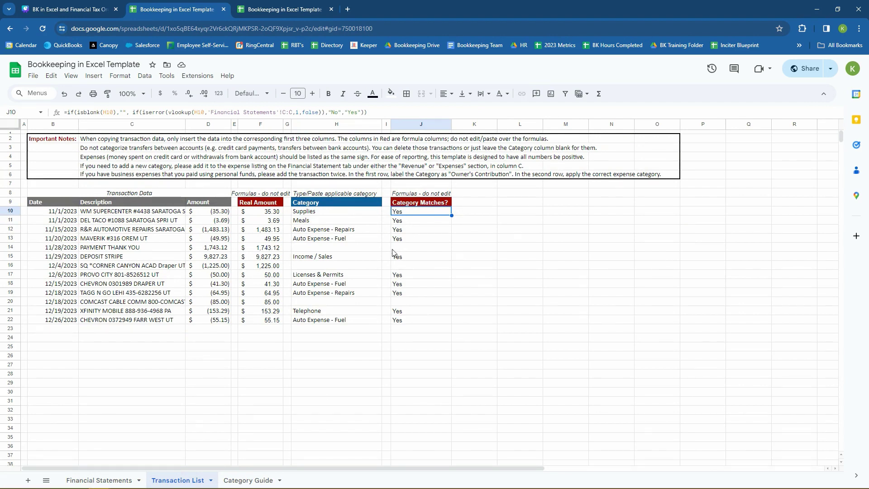
click(311, 212)
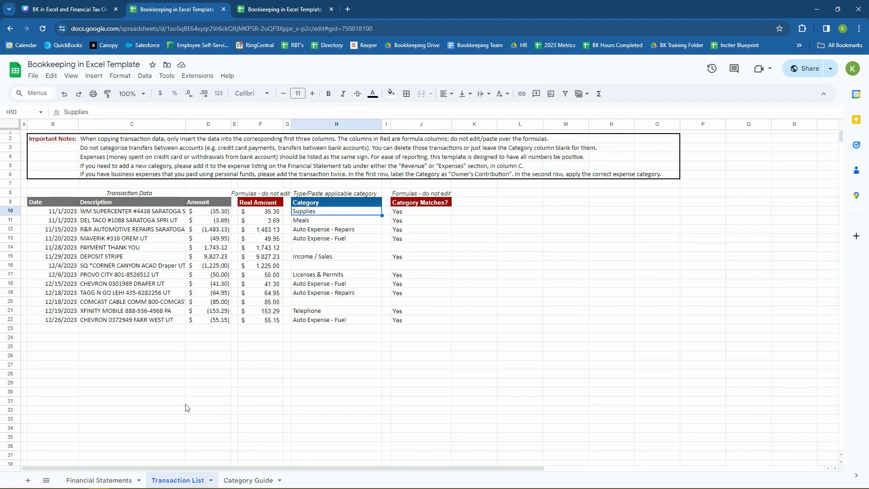
click(113, 480)
click(181, 480)
click(307, 223)
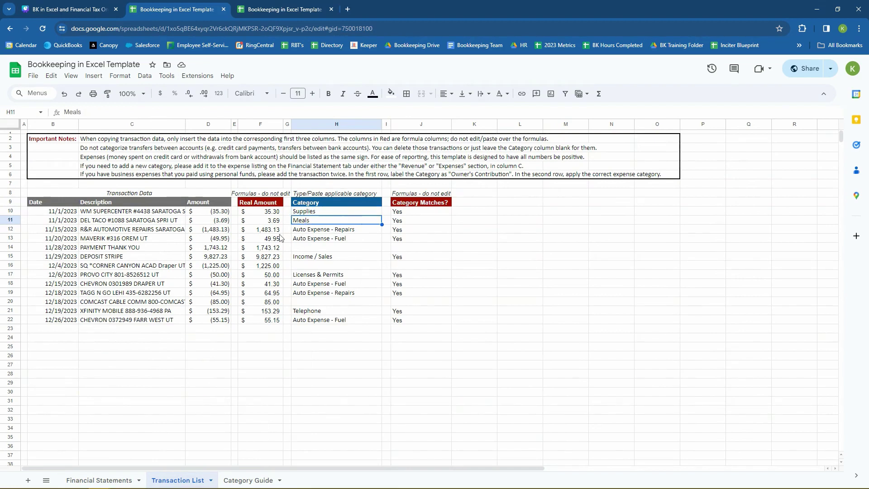
click(146, 231)
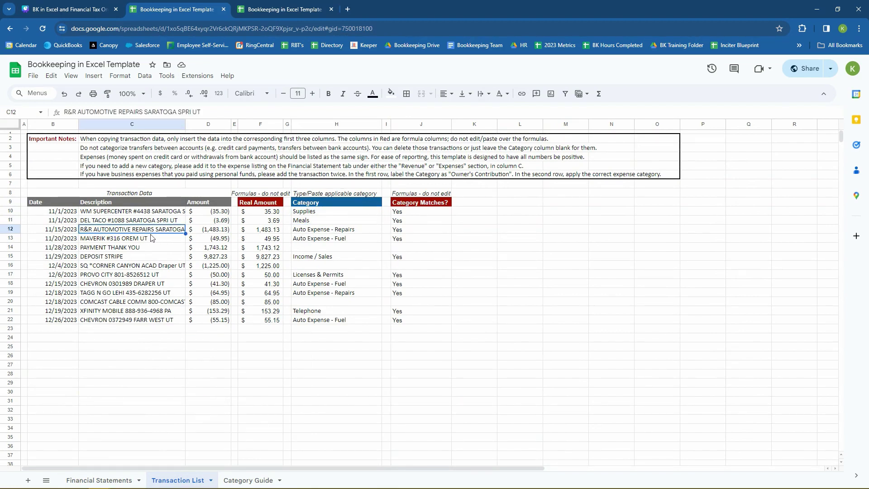
click(304, 230)
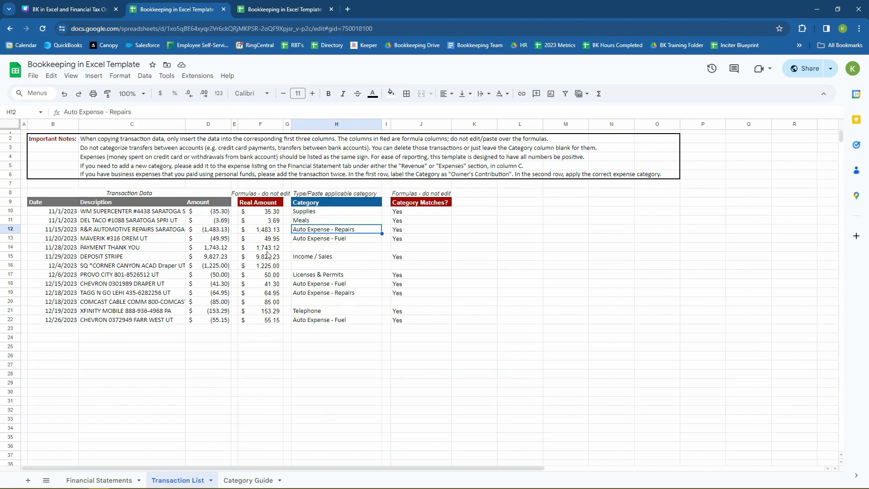
click(167, 239)
click(297, 238)
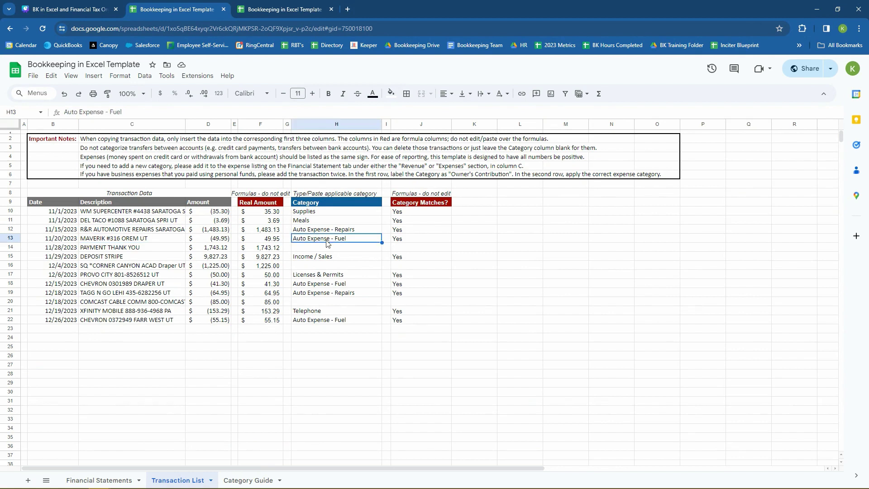
click(140, 249)
click(67, 249)
click(126, 252)
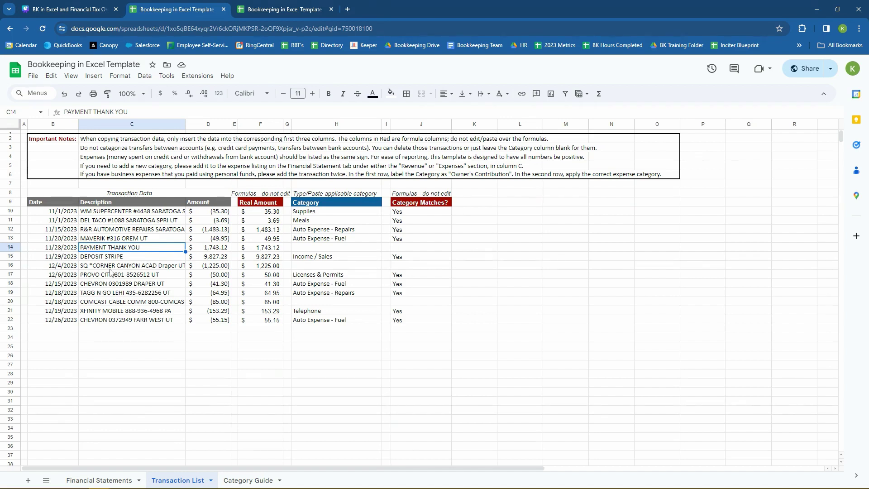
click(302, 249)
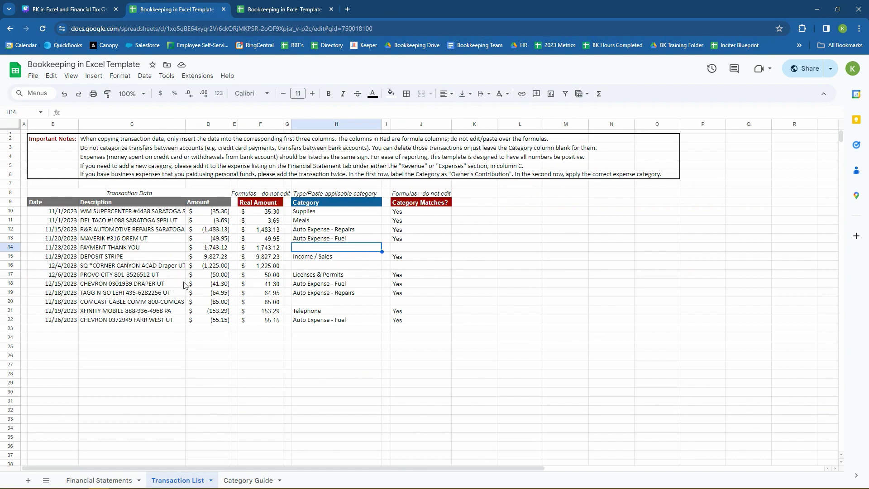
click(99, 480)
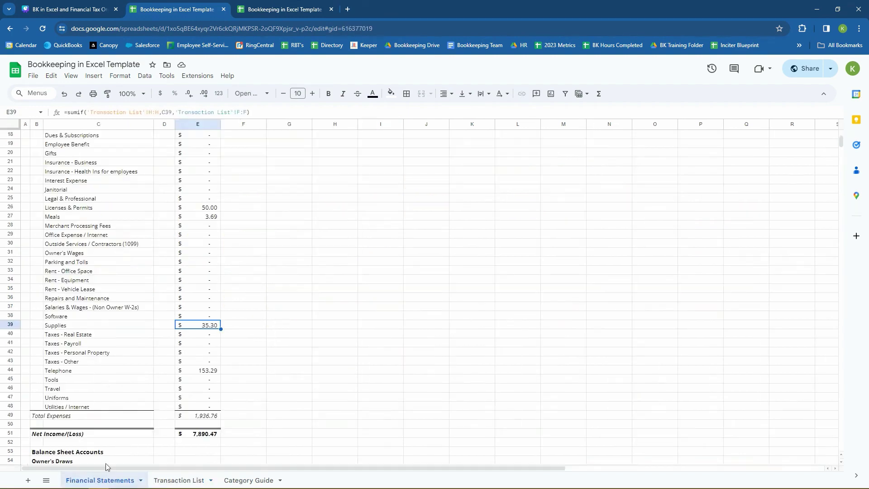
click(187, 481)
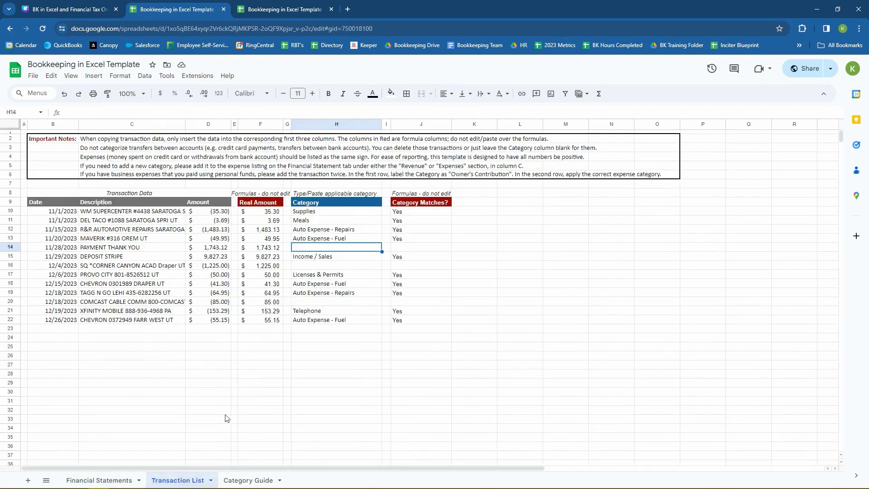
click(11, 247)
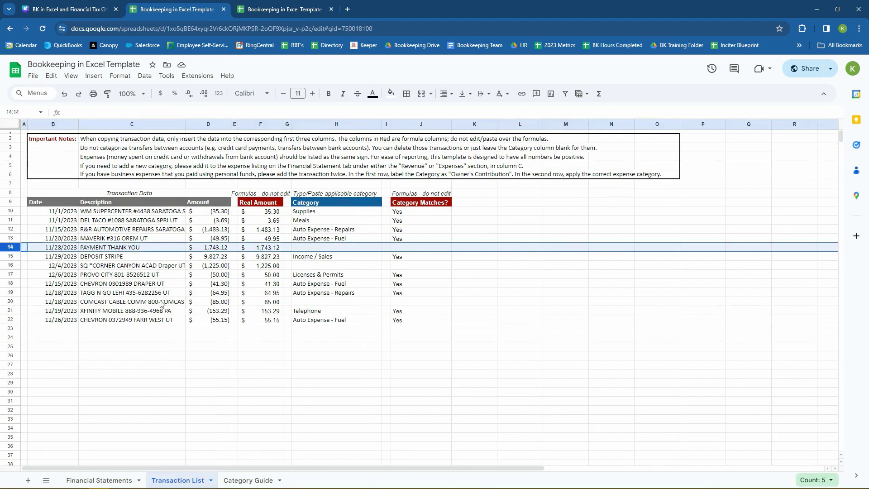
key(ctrl+alt+minus)
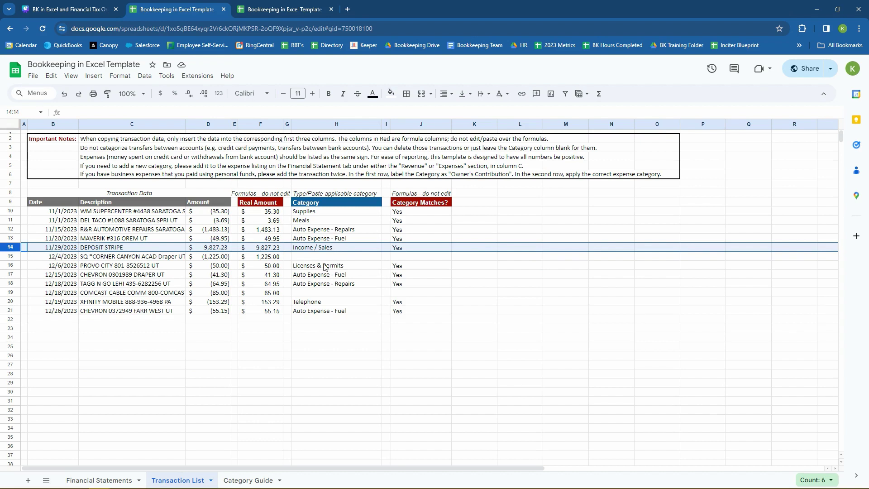
click(301, 258)
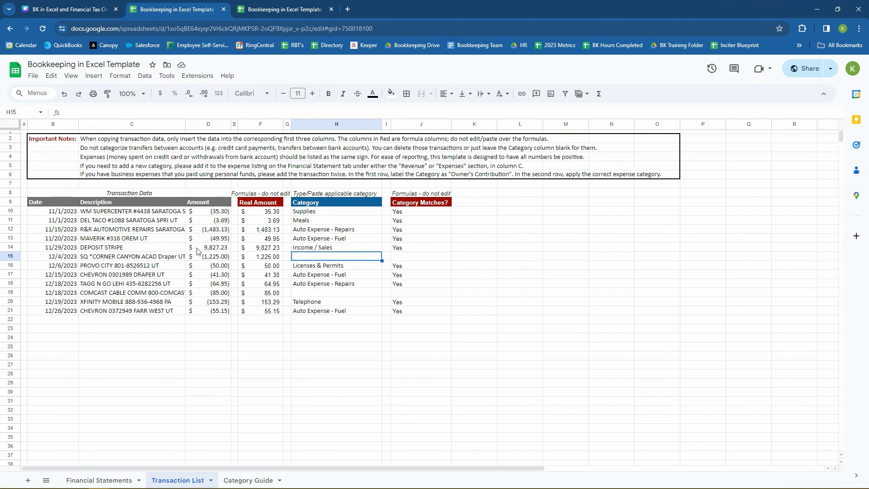
Step: Examine the 12/4/2023 transaction, inserting a blank row below row 15 and removing it again
click(130, 259)
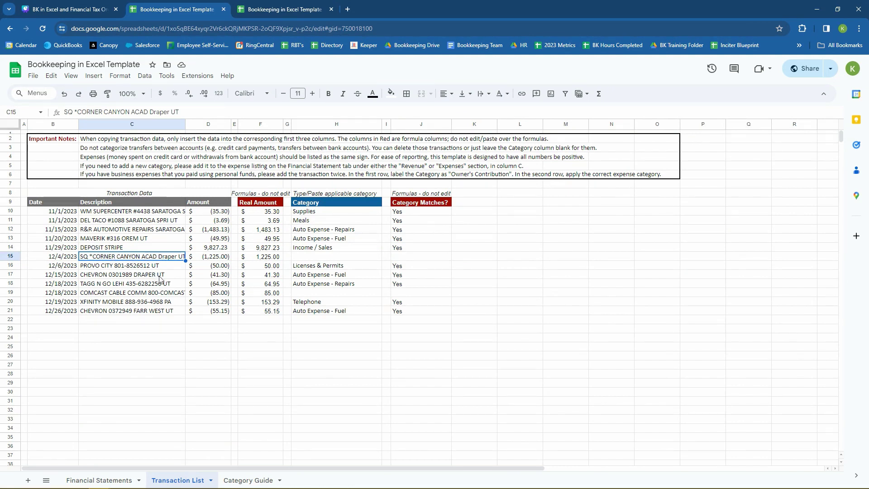
click(306, 258)
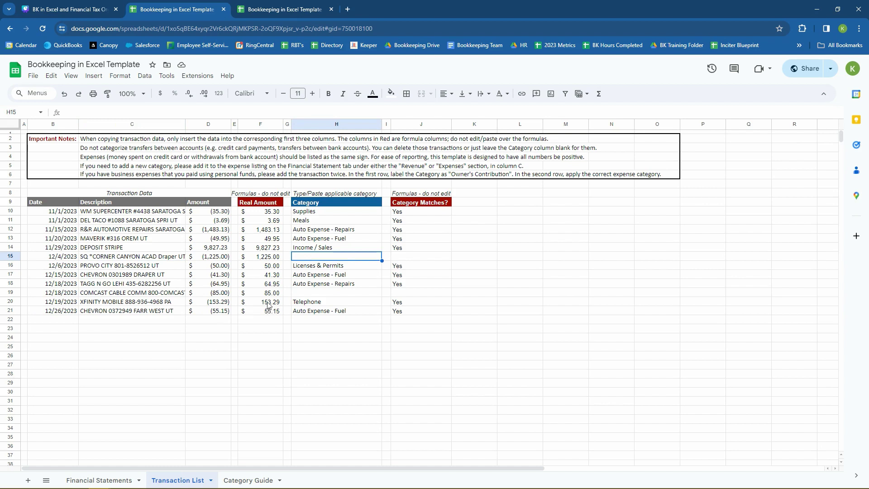
click(131, 257)
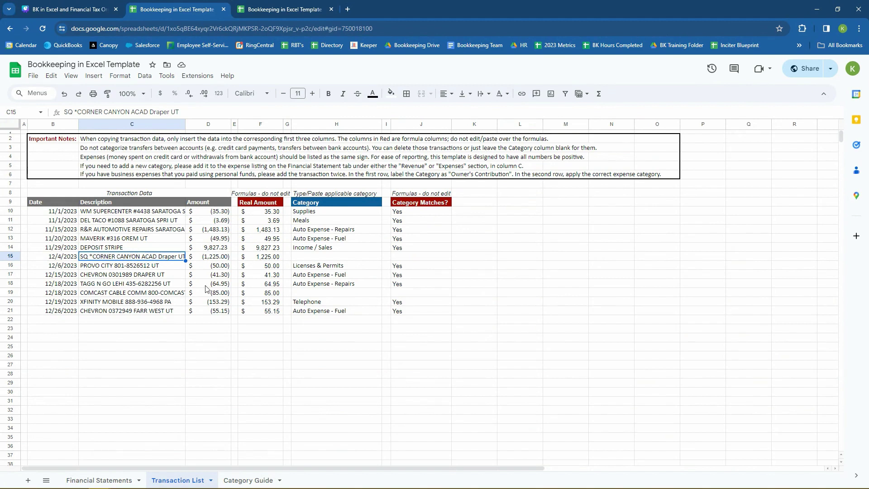
click(11, 266)
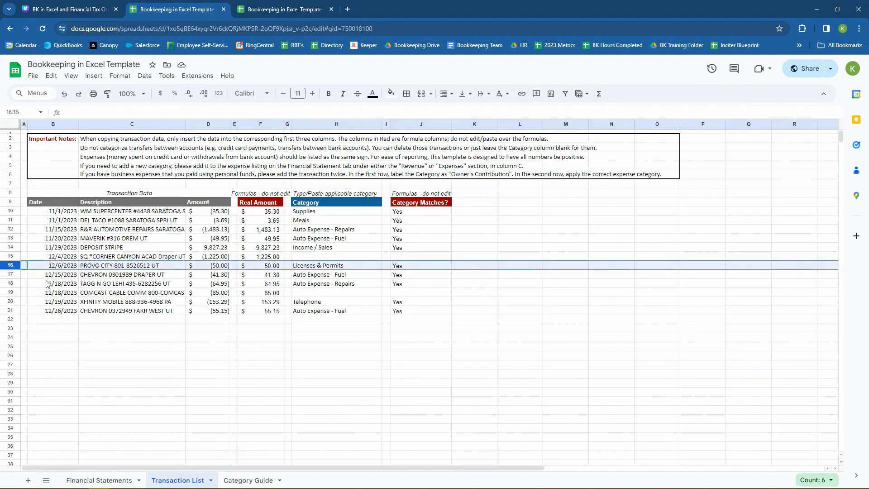
key(ctrl+alt+equal)
click(68, 258)
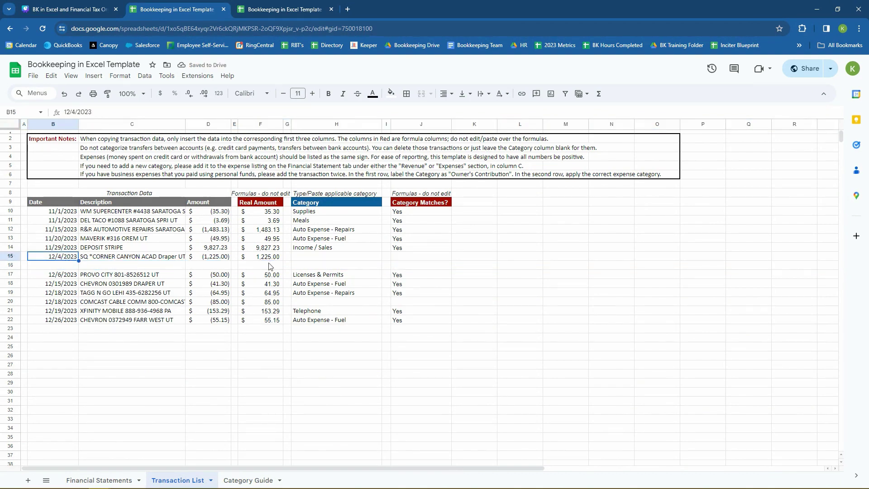
click(6, 265)
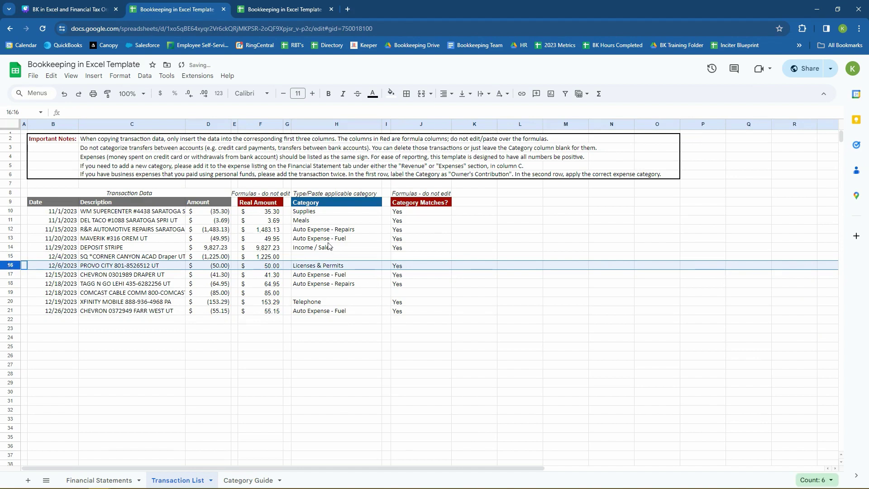
key(ctrl+alt+minus)
Step: Categorise the 12/4/2023 transaction in H15 as Owner's Distribution/Draw and view Financial Statements
click(321, 259)
text(Owner's)
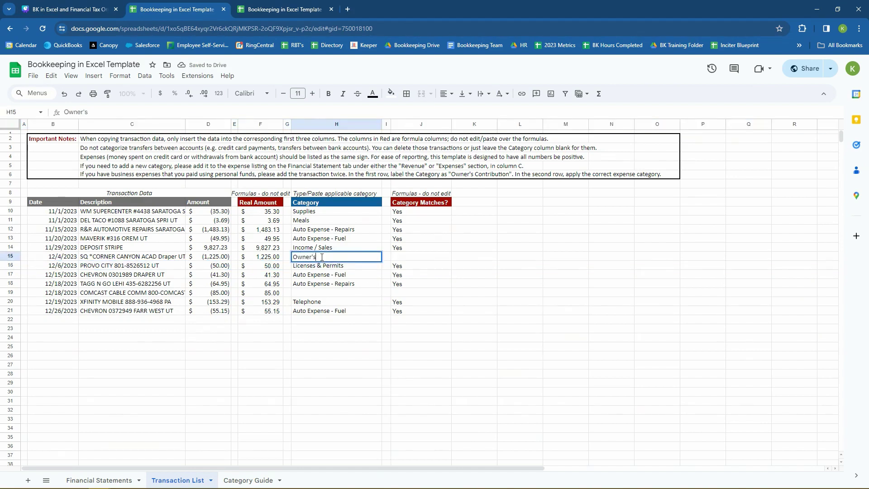
text( Distribution/Draw)
key(Return)
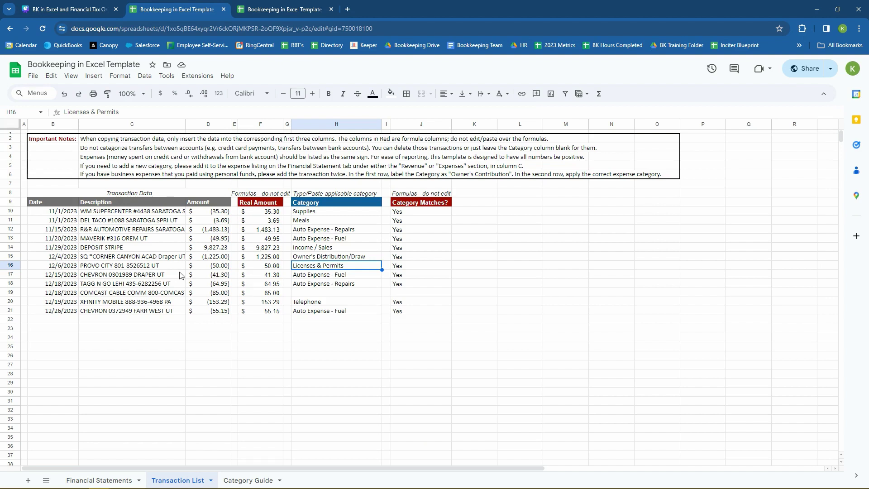
click(314, 258)
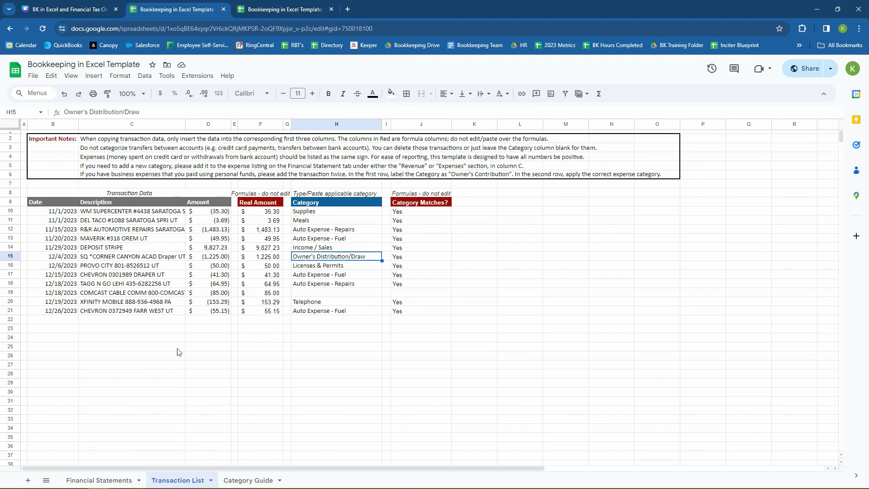
click(99, 479)
Step: Check the Owner's Distribution/Draw line (C55), then go back to Transaction List's first empty row, B22
scroll(193, 241, down, 3)
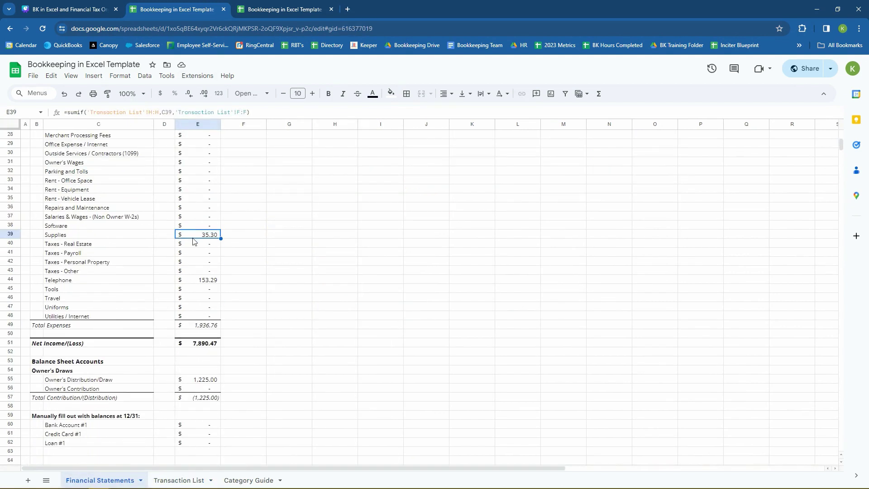
click(114, 383)
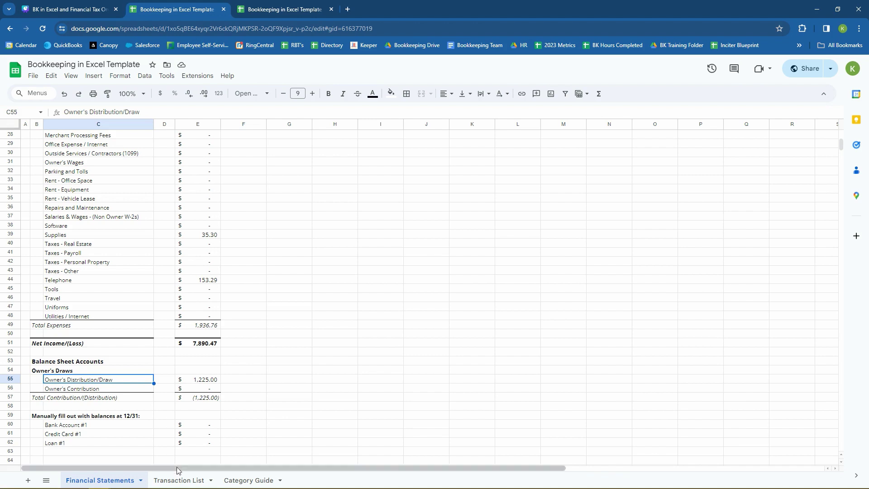
click(176, 481)
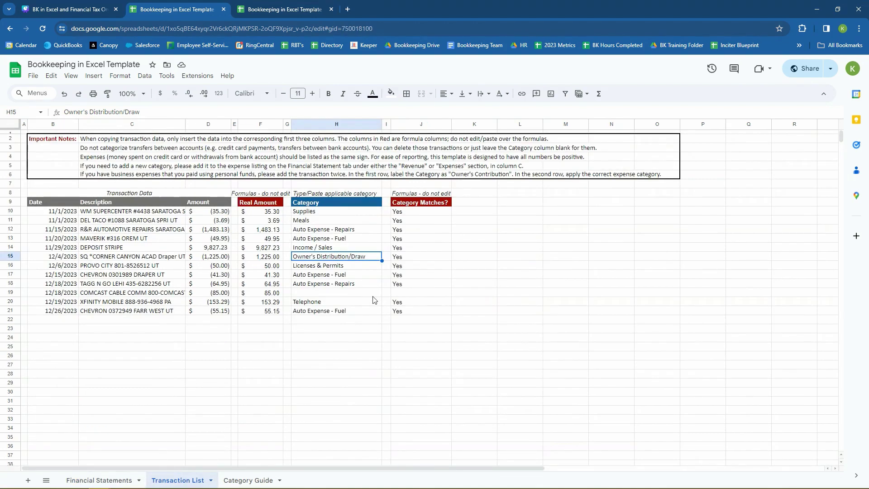
click(320, 274)
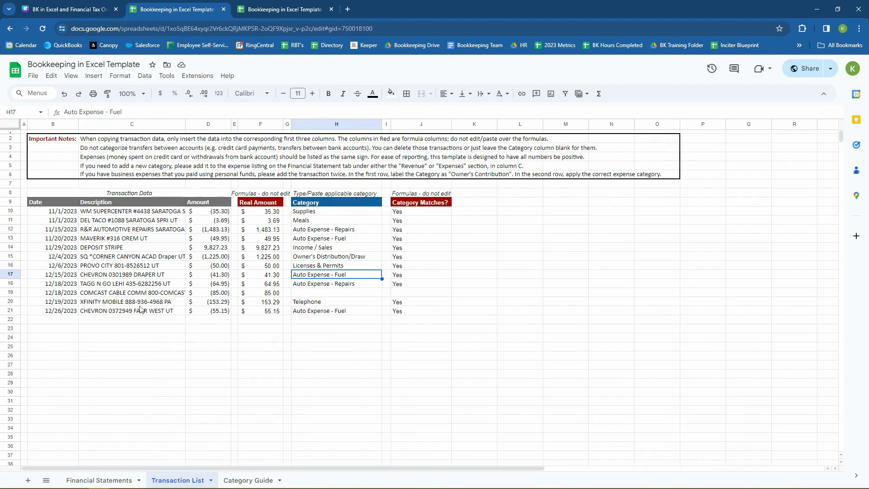
click(75, 321)
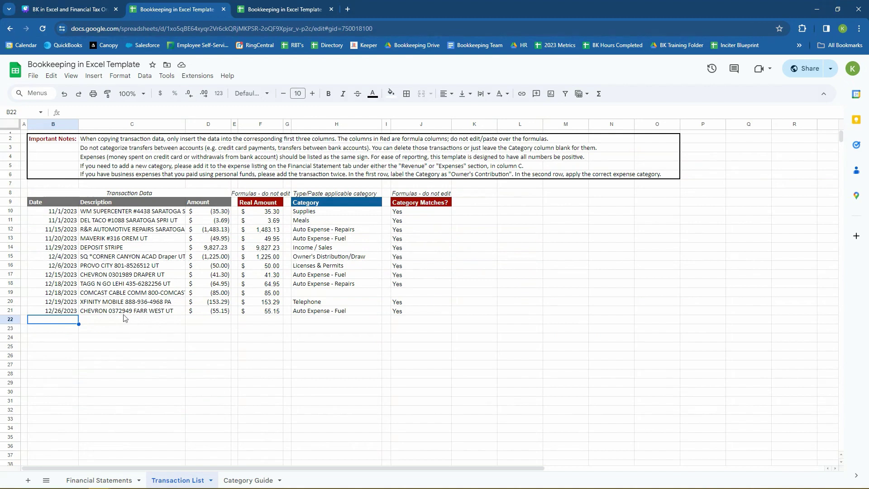
Step: Copy the 12/18/2023 COMCAST 85.00 date, description and amount from row 19 into row 22
click(72, 293)
shift+click(282, 293)
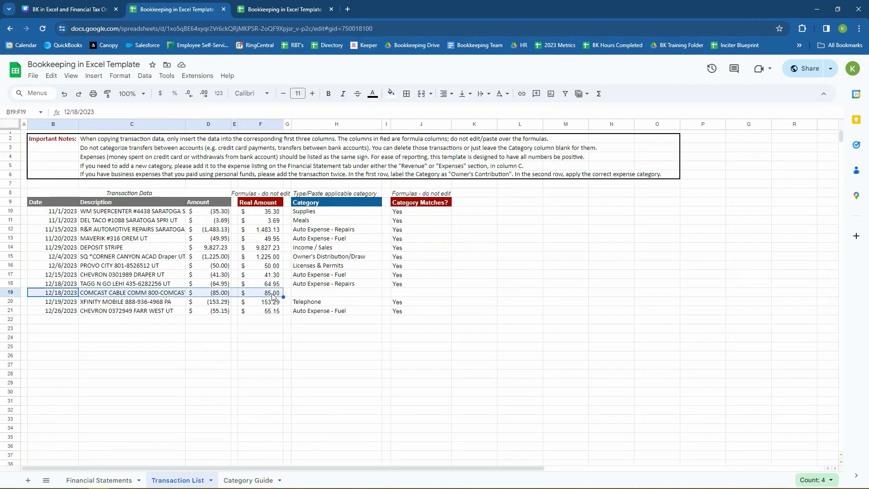
key(ctrl+c)
click(59, 320)
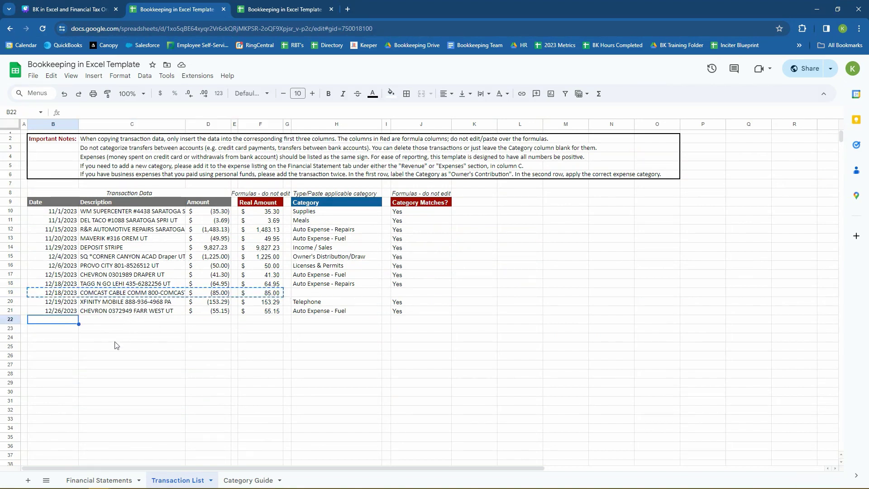
click(63, 294)
shift+click(206, 296)
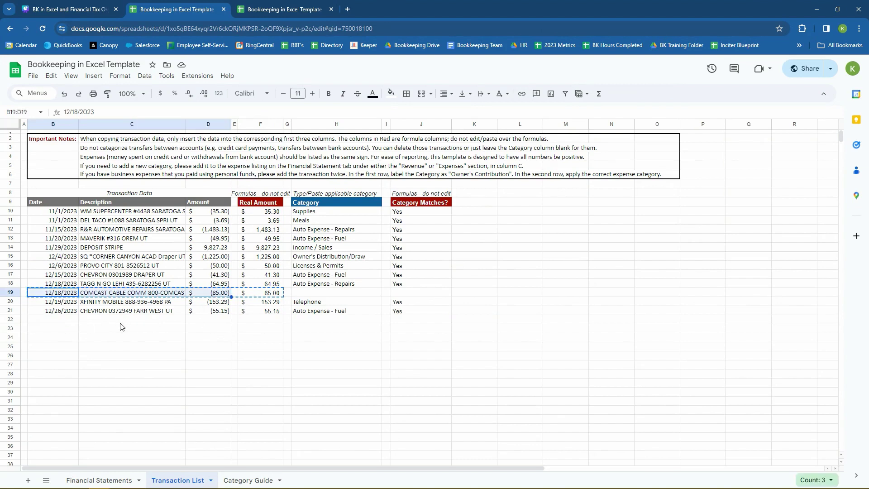
key(ctrl+c)
click(76, 322)
key(ctrl+v)
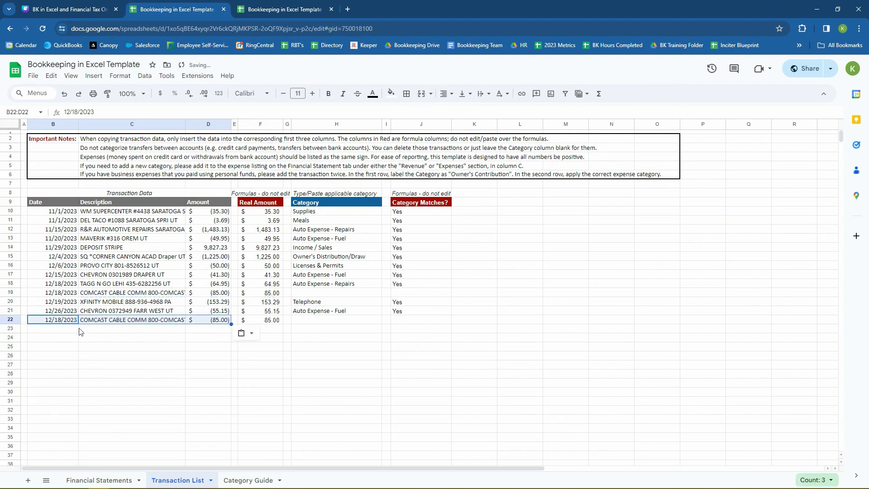
Step: Delete the original COMCAST row 19 and paste a second COMCAST 85.00 entry below, into row 22
click(13, 292)
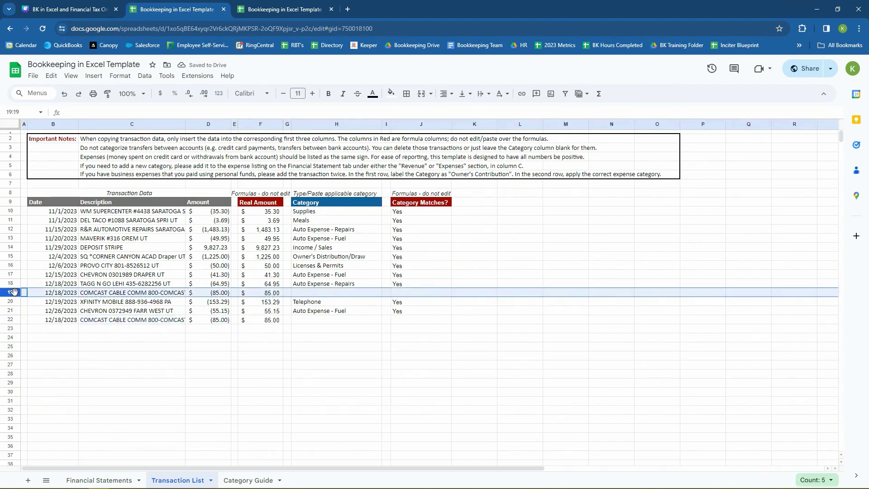
key(ctrl+alt+minus)
click(68, 312)
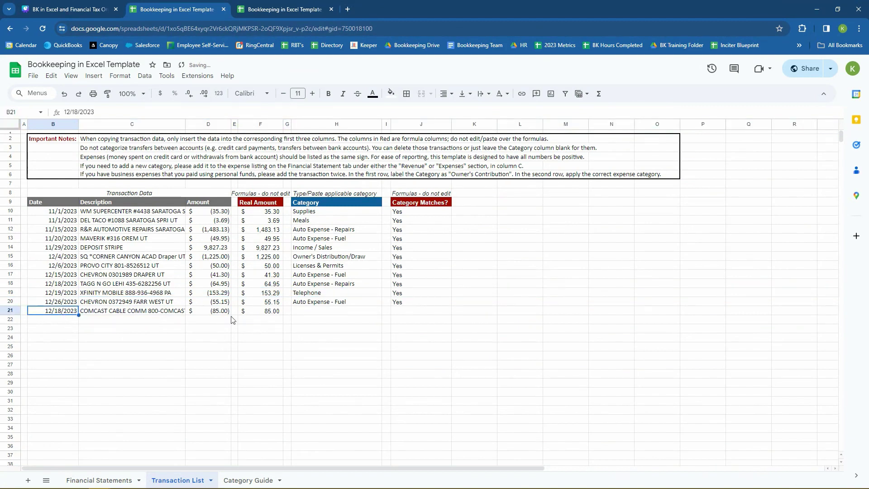
shift+click(217, 311)
key(ctrl+c)
click(64, 321)
key(ctrl+v)
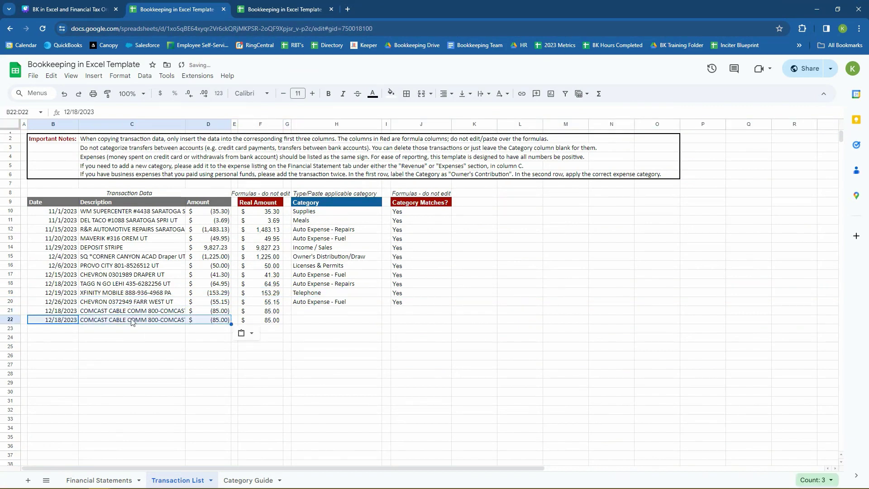
click(304, 312)
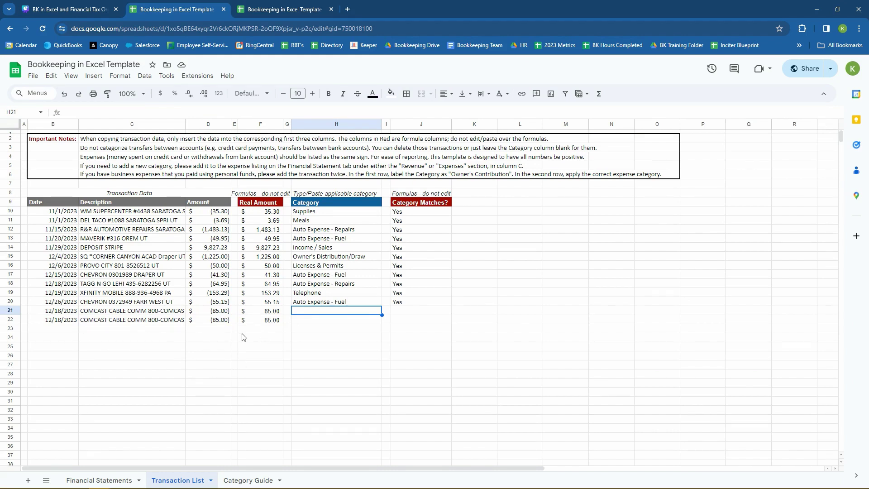
Step: Categorize the first Comcast row as Owner's Contribution and locate Office Expense / Internet on Financial Statements
text(O)
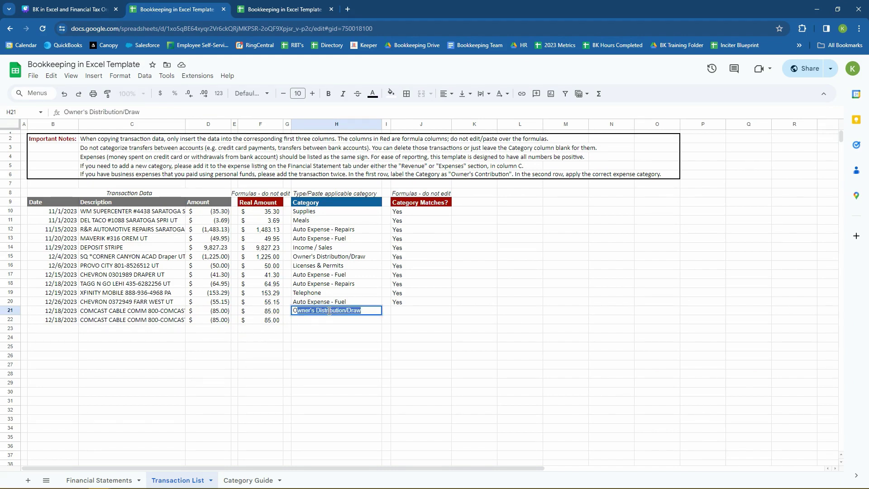
text(wner's Contribution)
key(Return)
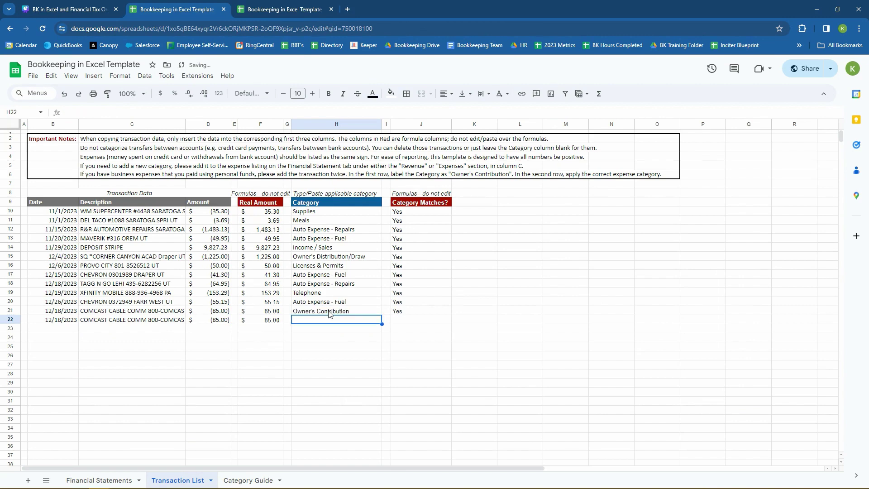
click(99, 480)
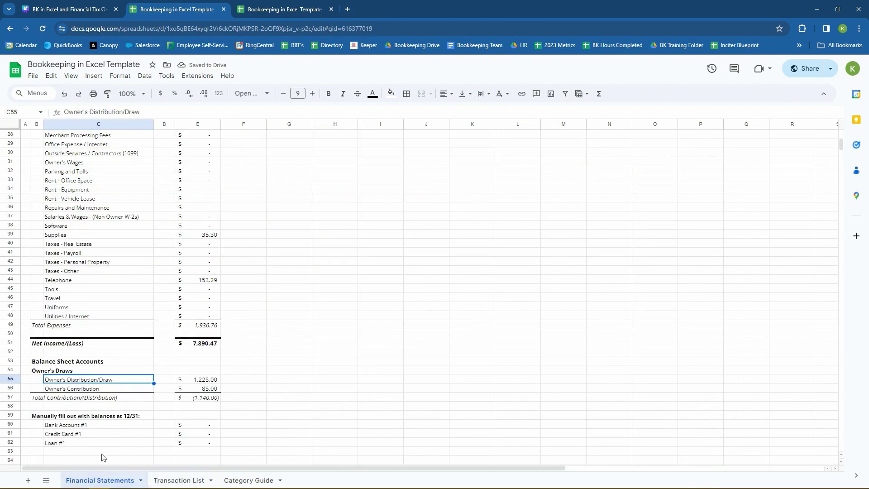
scroll(114, 288, up, 2)
scroll(115, 288, up, 5)
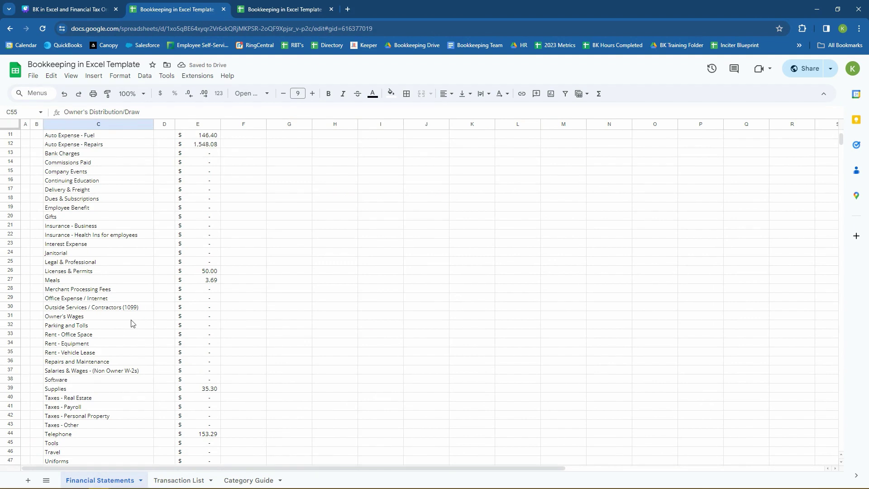
scroll(76, 250, up, 4)
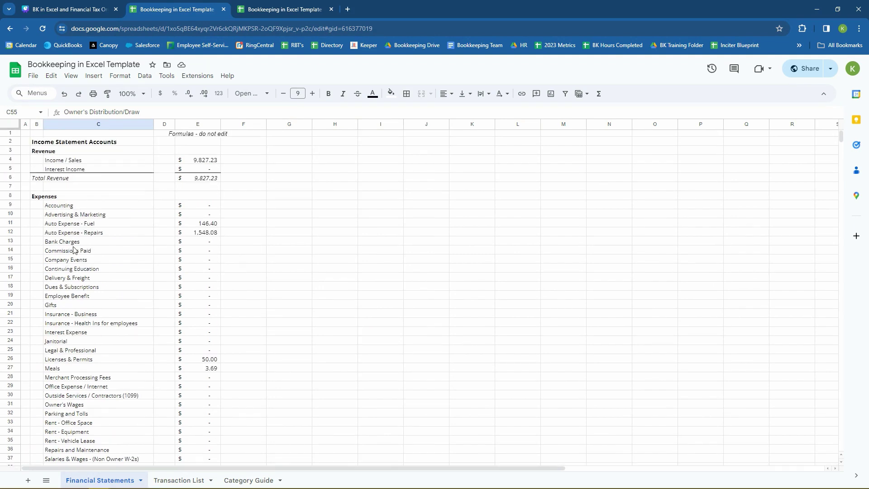
scroll(81, 266, down, 4)
click(92, 301)
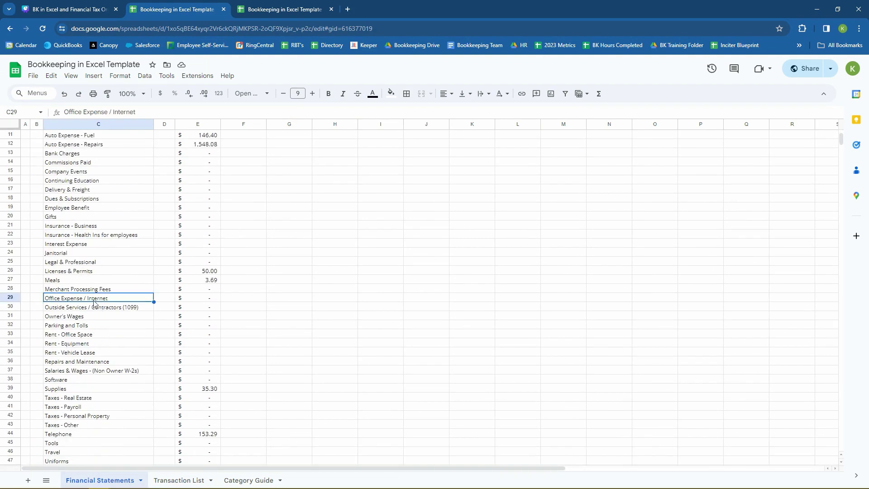
click(189, 480)
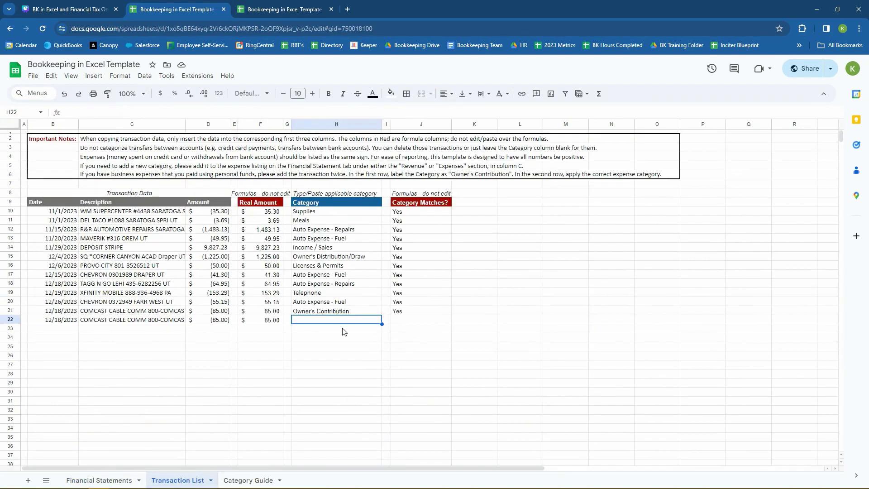
Step: Paste Office Expense / Internet into H22, keeping Owner's Contribution in H21 for the two Comcast rows
key(ctrl+v)
click(339, 342)
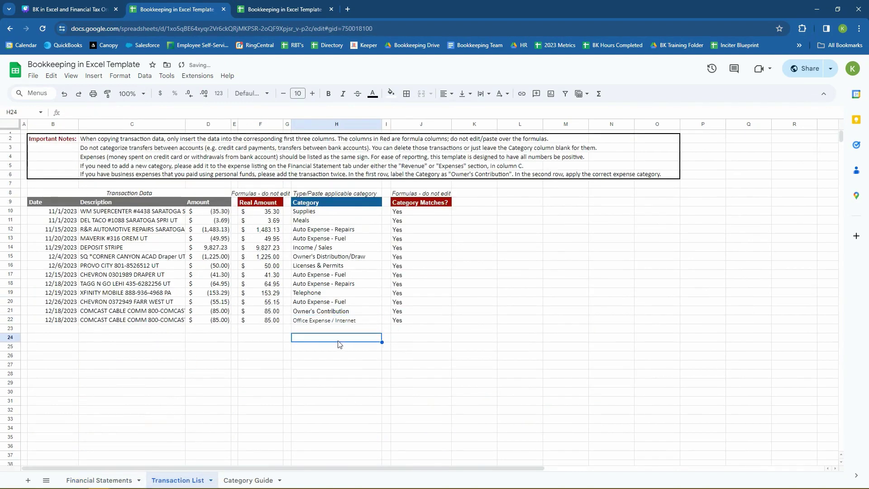
click(327, 311)
key(ctrl+c)
click(354, 320)
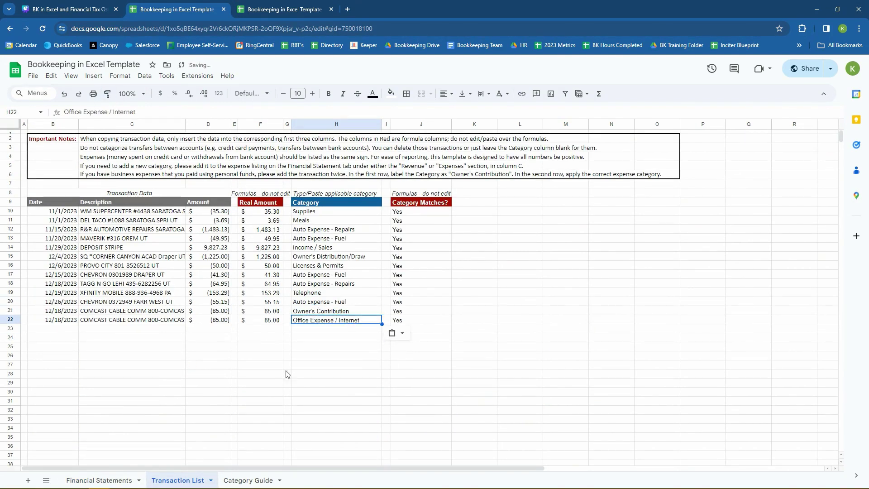
key(ctrl+alt+v)
click(68, 312)
shift+click(316, 320)
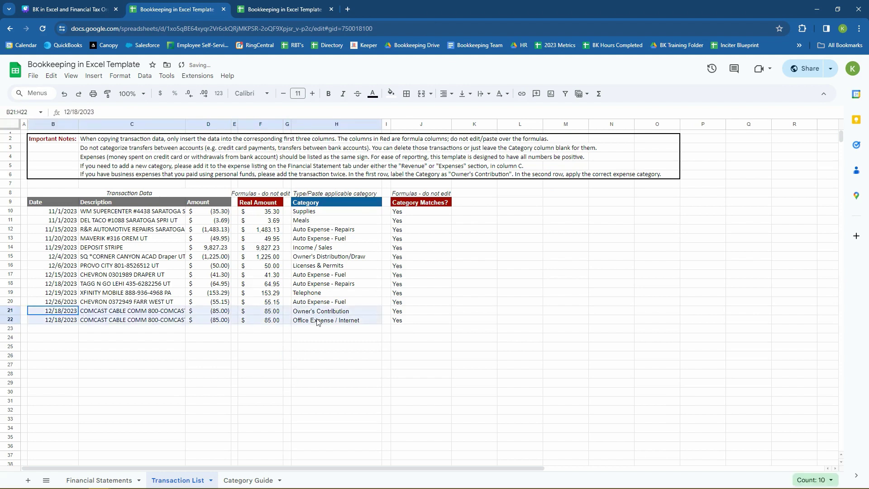
click(306, 340)
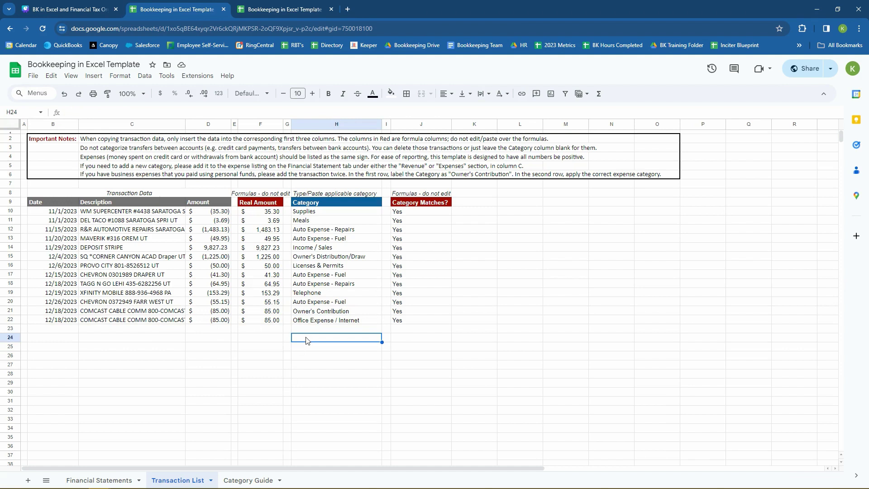
click(318, 313)
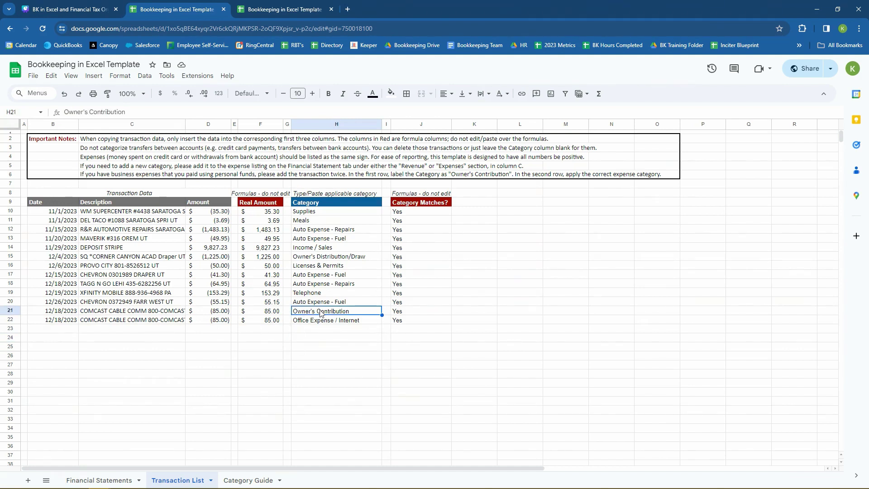
Step: Verify 85.00 under Office Expense / Internet (E29) and Owner's Contribution (E56), then view the Category Guide
click(107, 481)
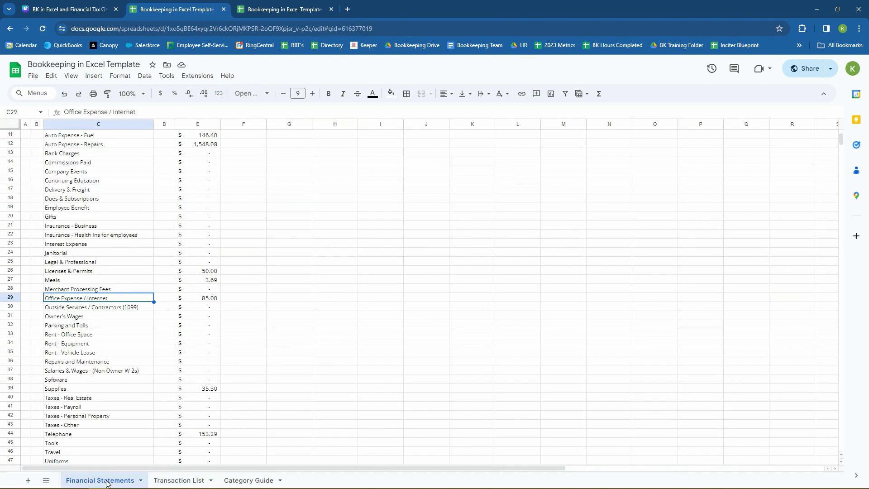
click(211, 299)
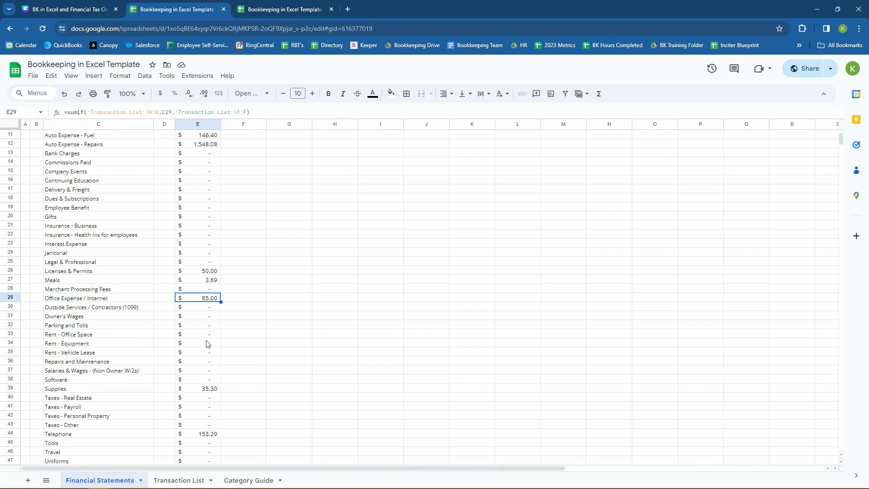
scroll(217, 362, down, 5)
scroll(215, 384, down, 3)
click(217, 353)
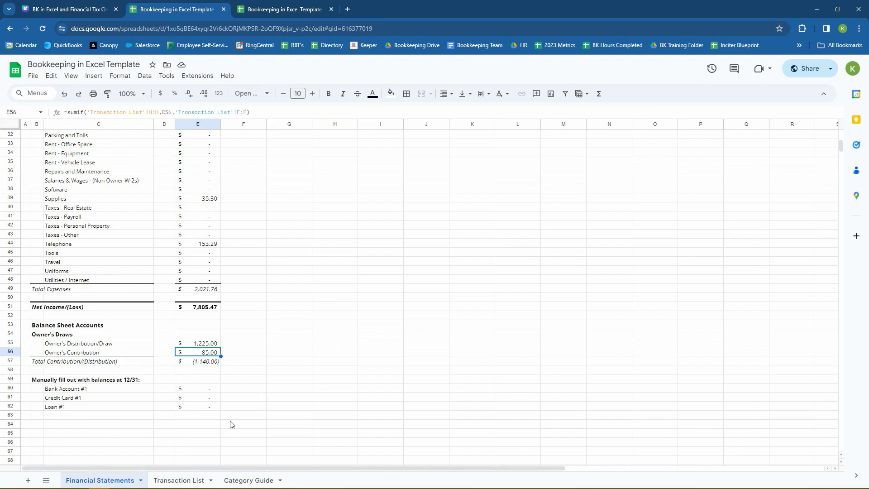
click(183, 480)
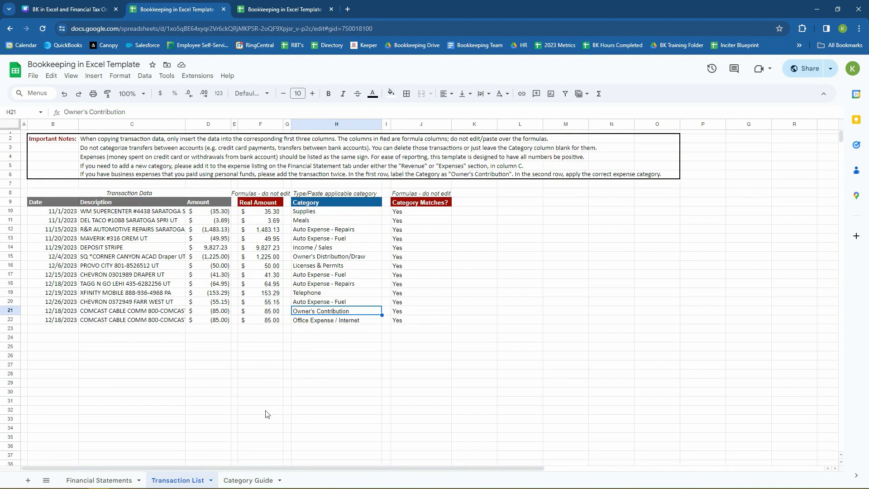
click(242, 480)
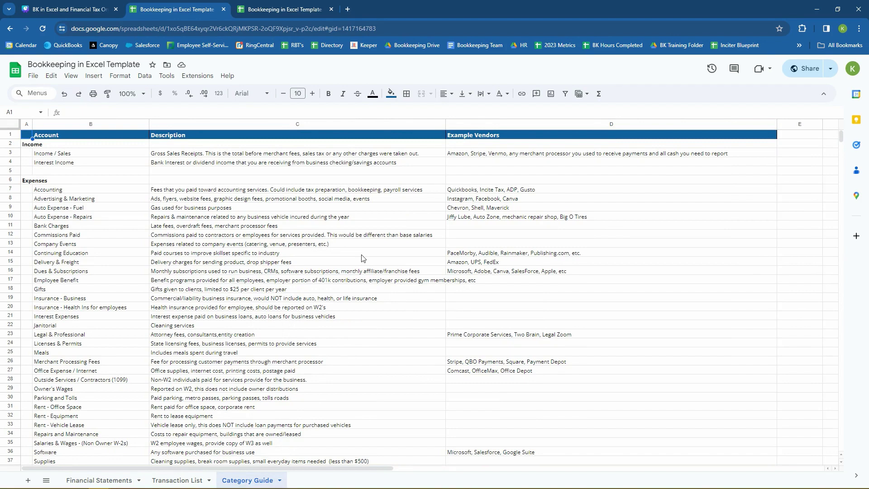
click(178, 210)
scroll(178, 213, down, 3)
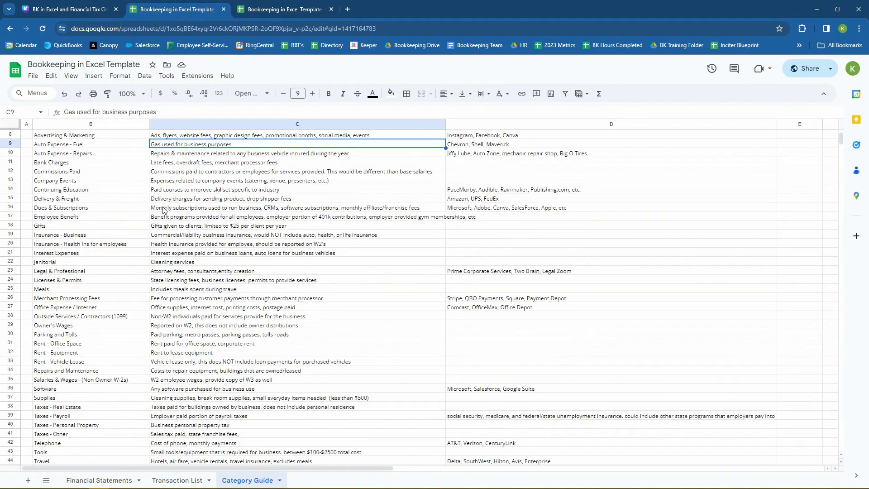
click(165, 481)
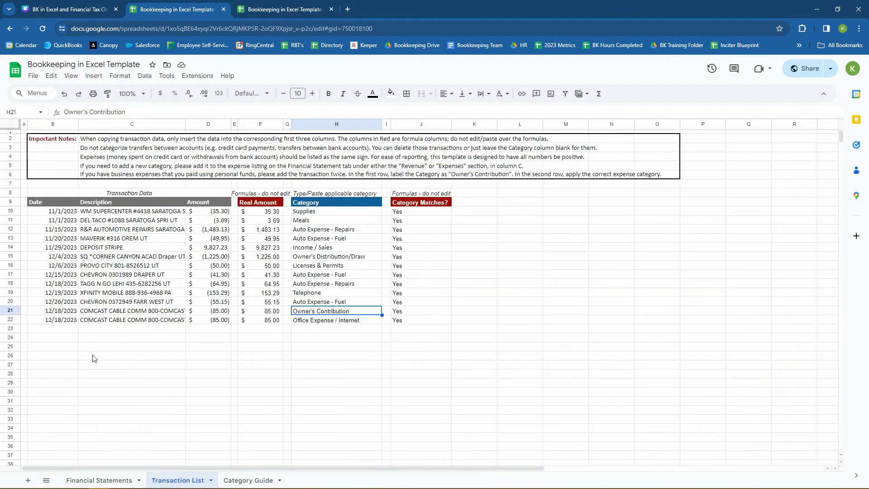
click(99, 479)
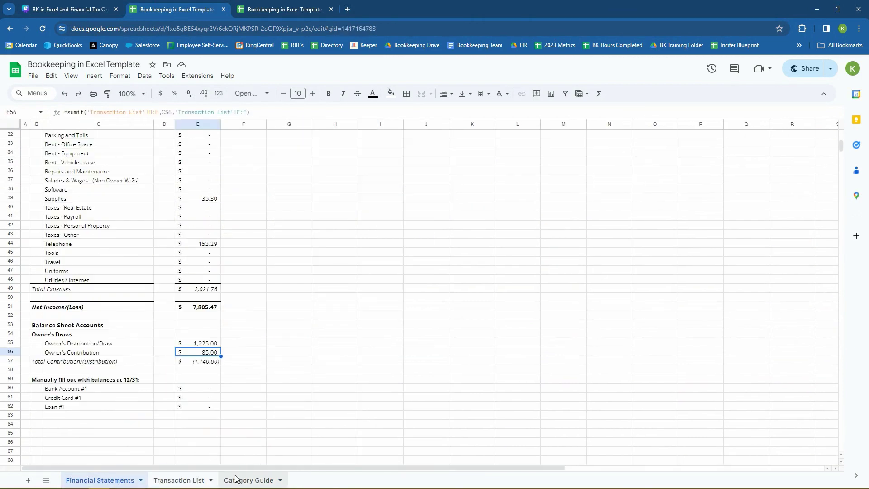
click(248, 480)
scroll(185, 238, up, 3)
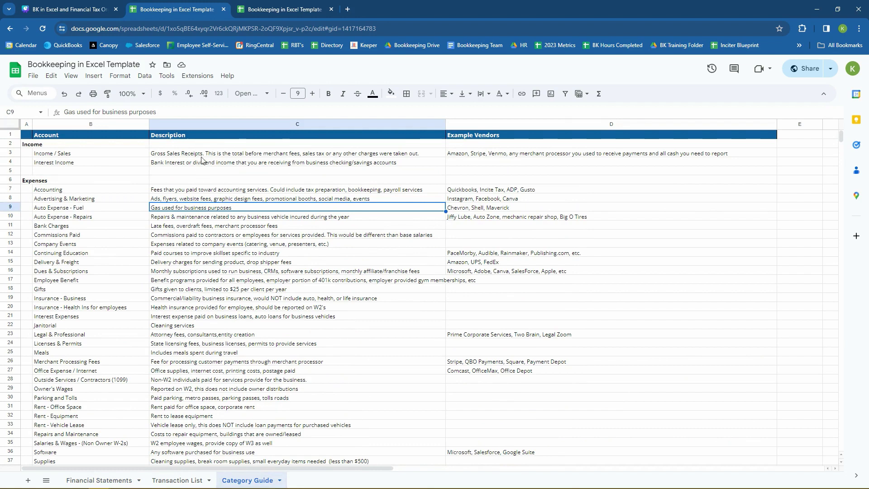
scroll(202, 262, down, 1)
scroll(220, 262, down, 5)
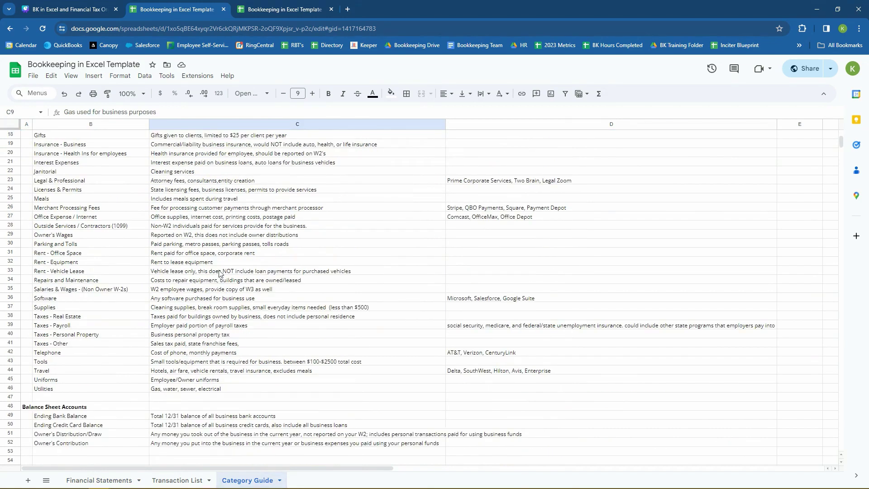
scroll(436, 195, up, 6)
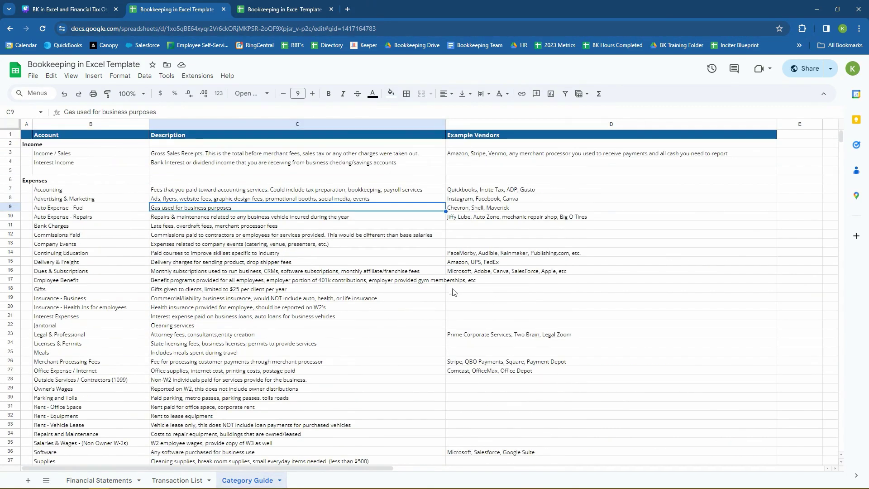
click(476, 156)
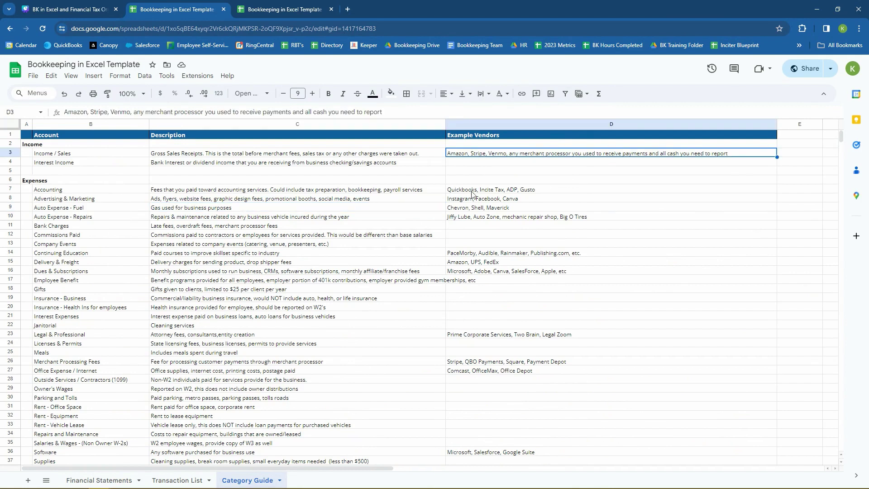
click(494, 192)
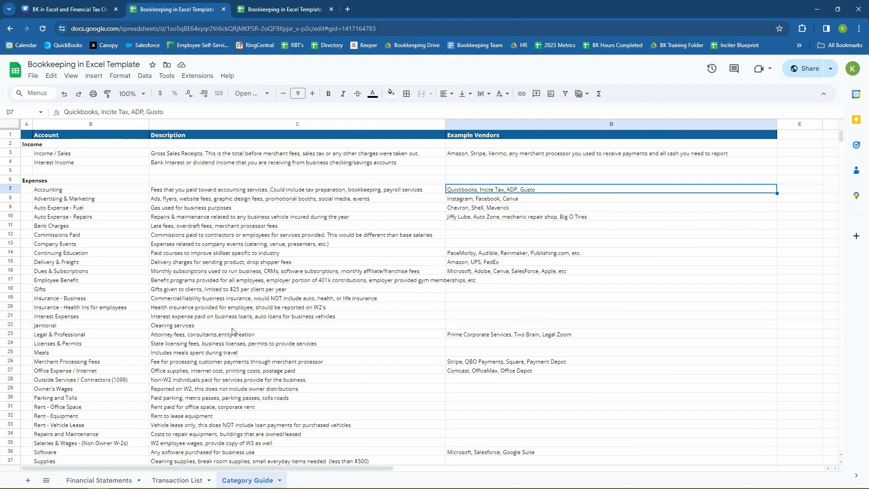
Step: Compare the Janitorial and Office Expense / Internet accounts, then present the Canva slides full screen
click(74, 325)
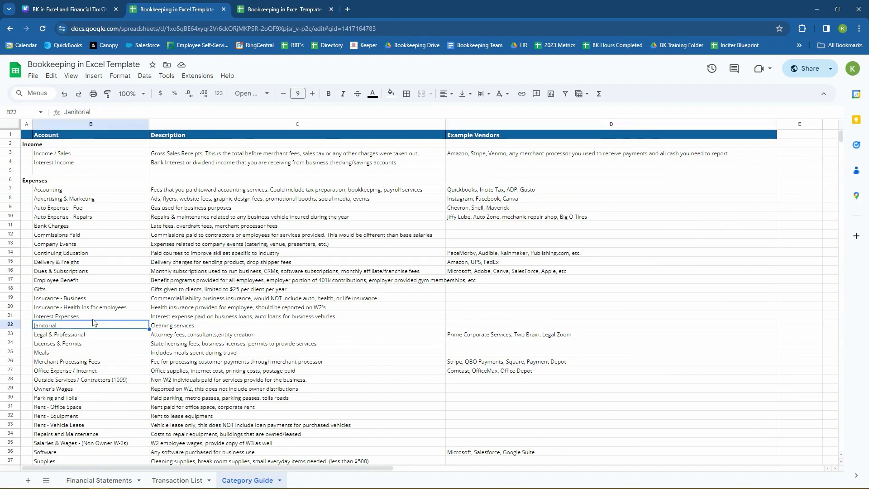
scroll(93, 322, down, 2)
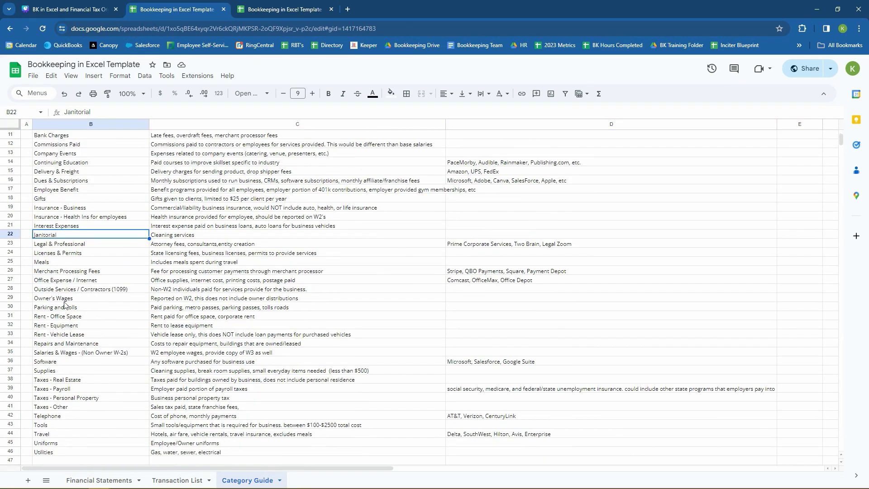
scroll(64, 384, up, 2)
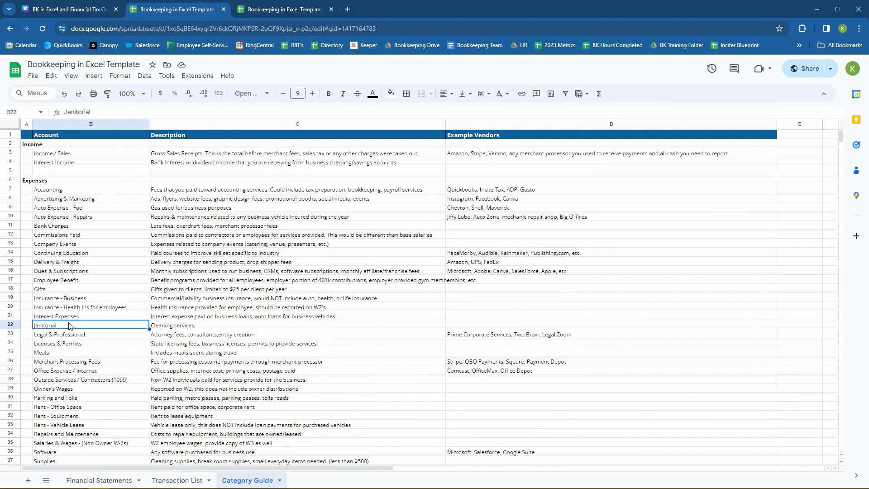
click(63, 371)
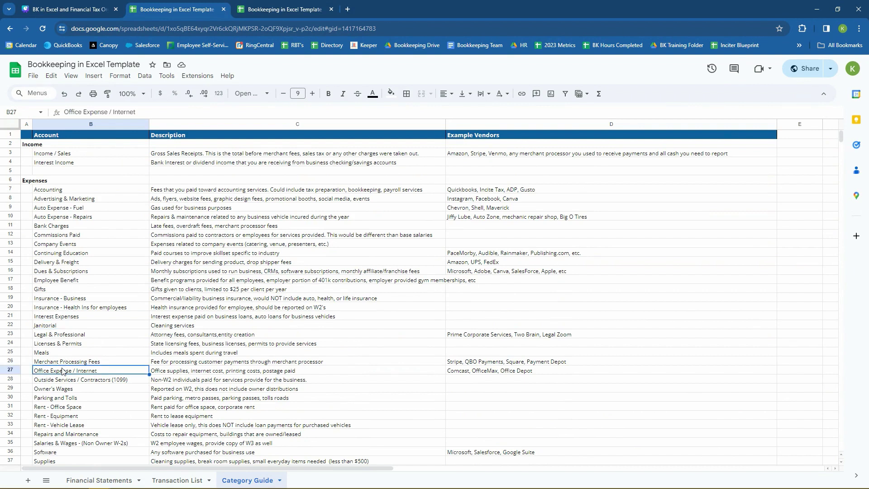
click(68, 325)
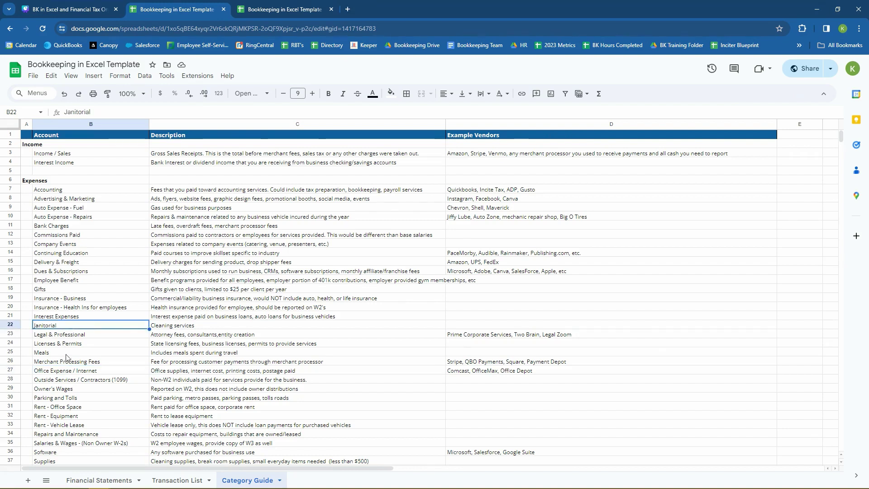
click(67, 371)
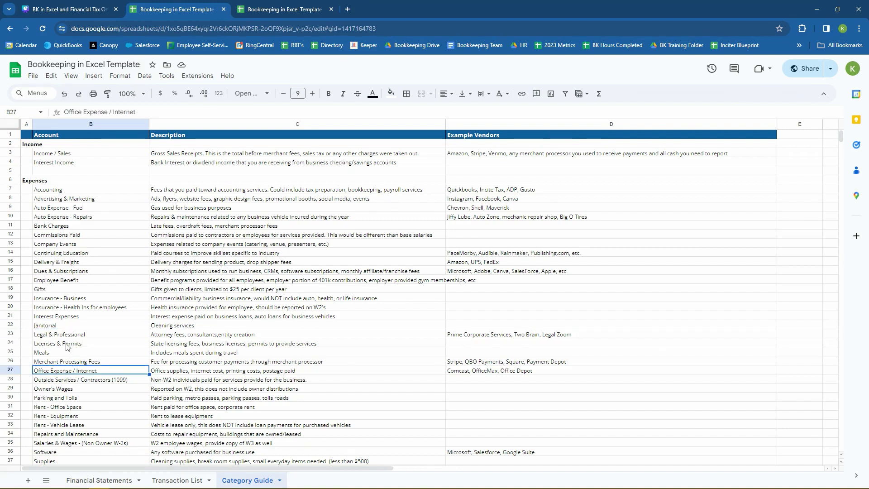
click(67, 327)
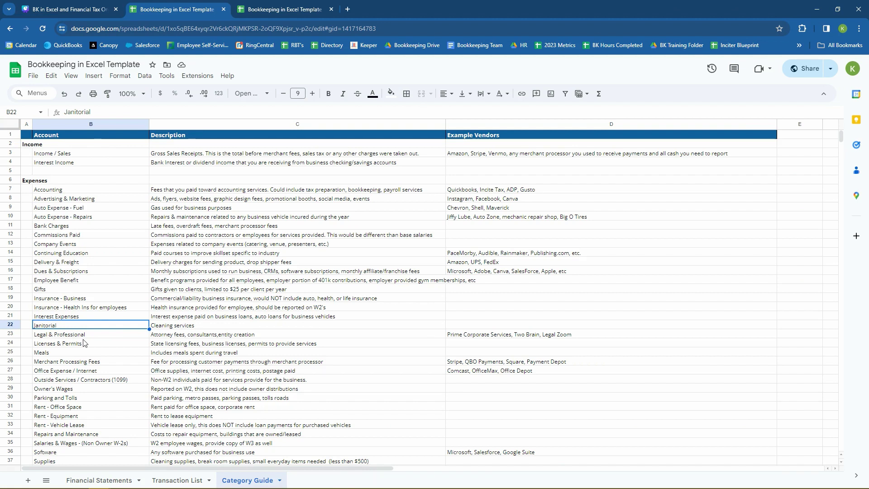
click(68, 8)
key(f)
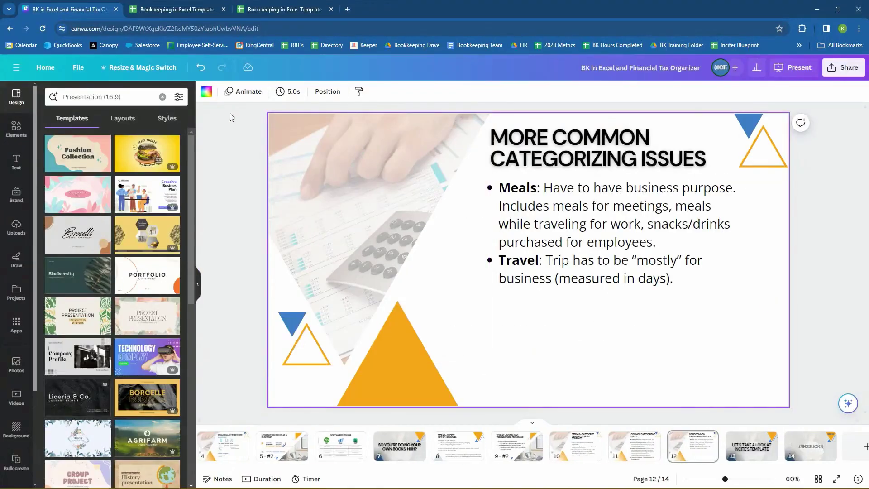
click(266, 6)
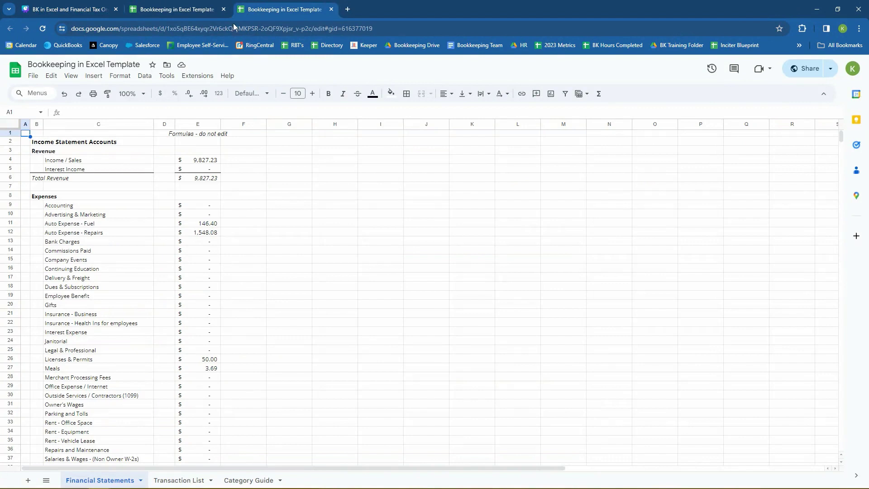
click(176, 9)
click(266, 362)
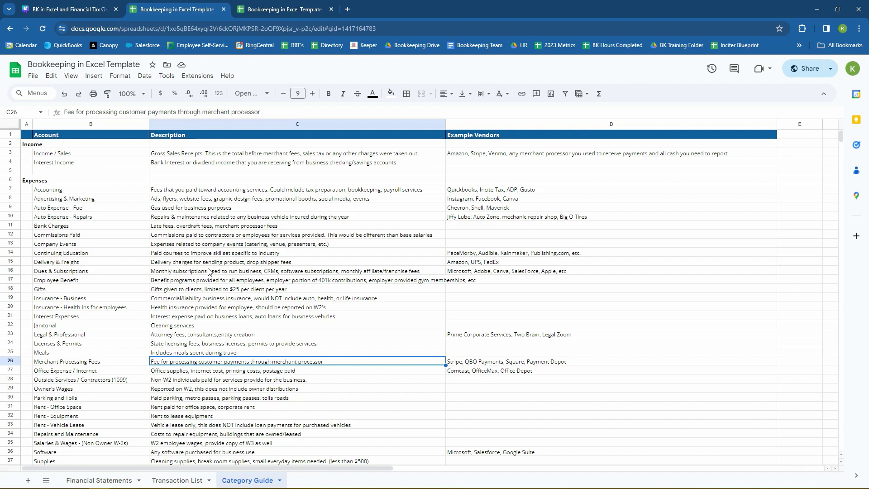
click(73, 13)
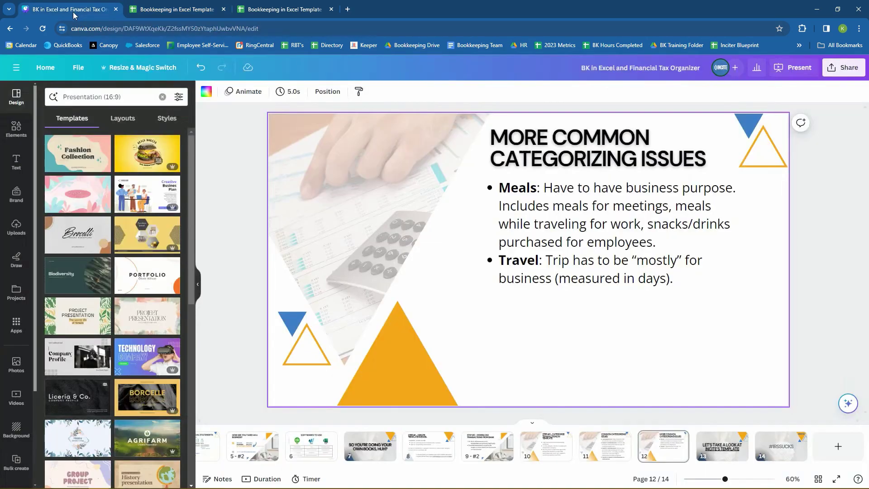